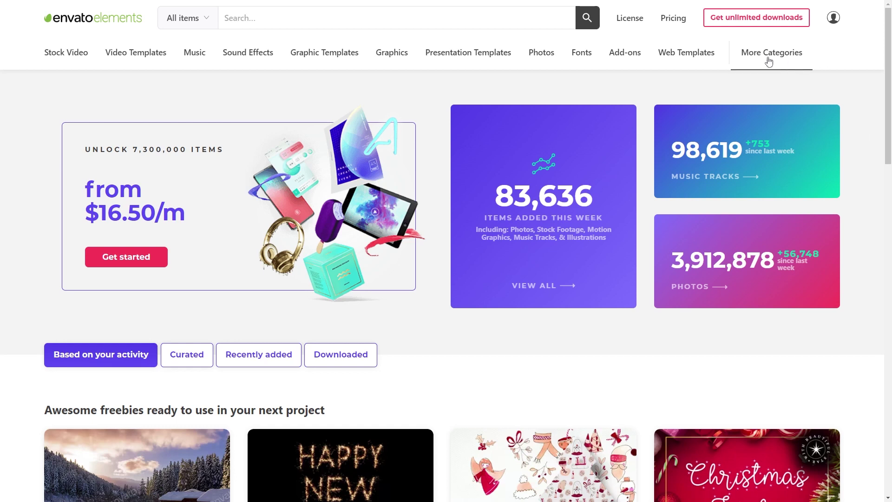
Search Graphic Templates for 'christmas flyer' and scroll through the results
left_click(263, 14)
type("christmas flyer")
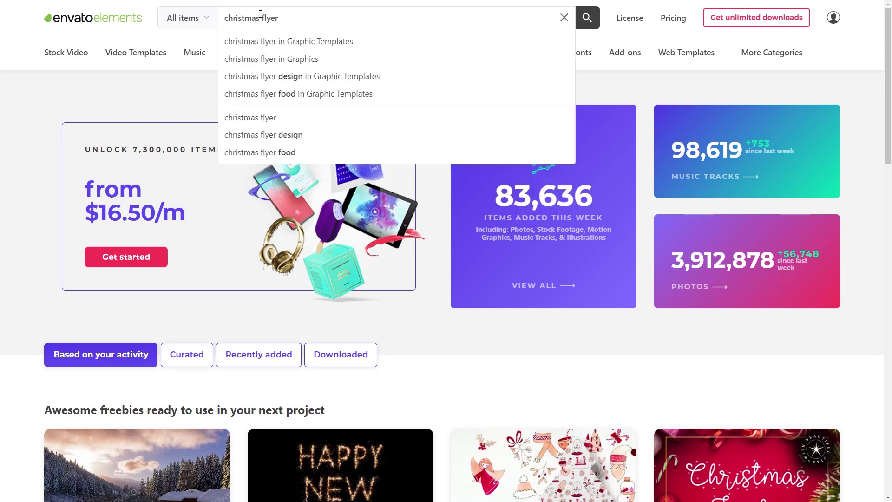
left_click(336, 45)
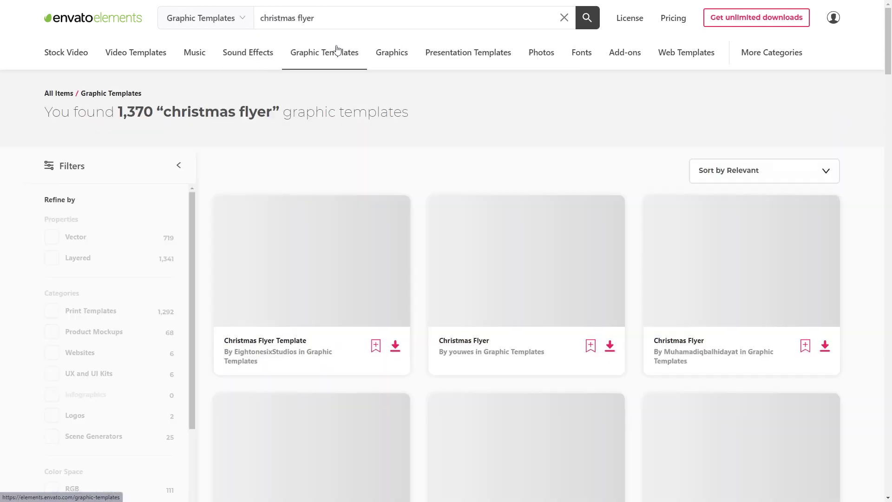
mouse_move(338, 49)
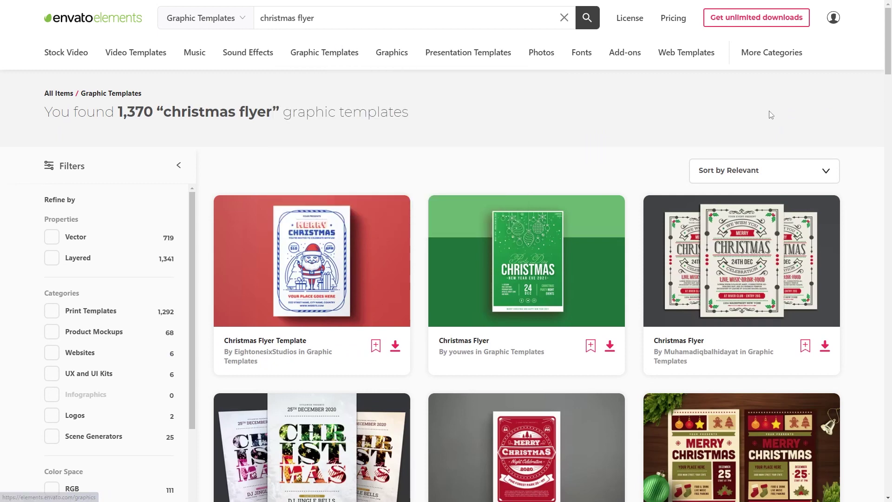
scroll(828, 111, "down", 2)
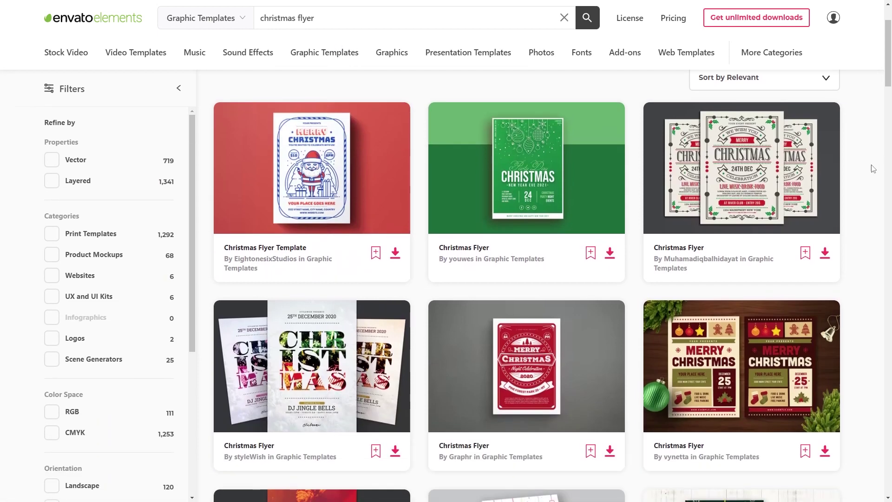
scroll(861, 149, "down", 1)
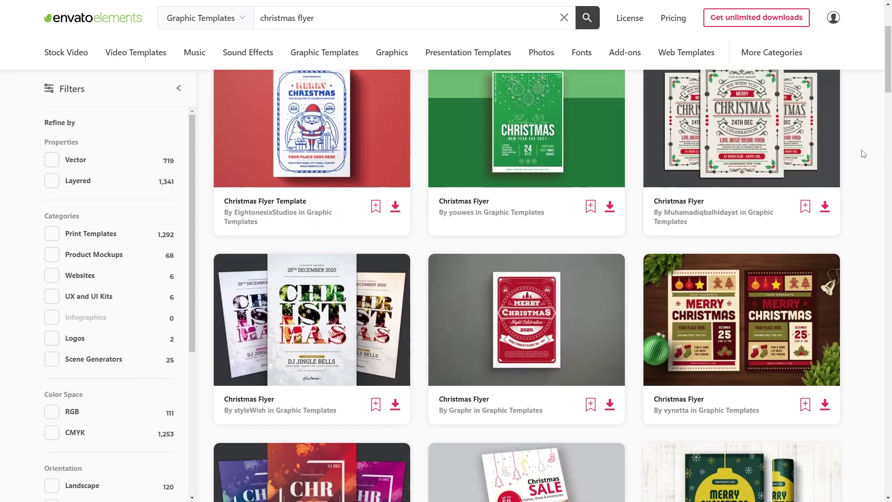
scroll(862, 151, "down", 2)
scroll(862, 153, "down", 2)
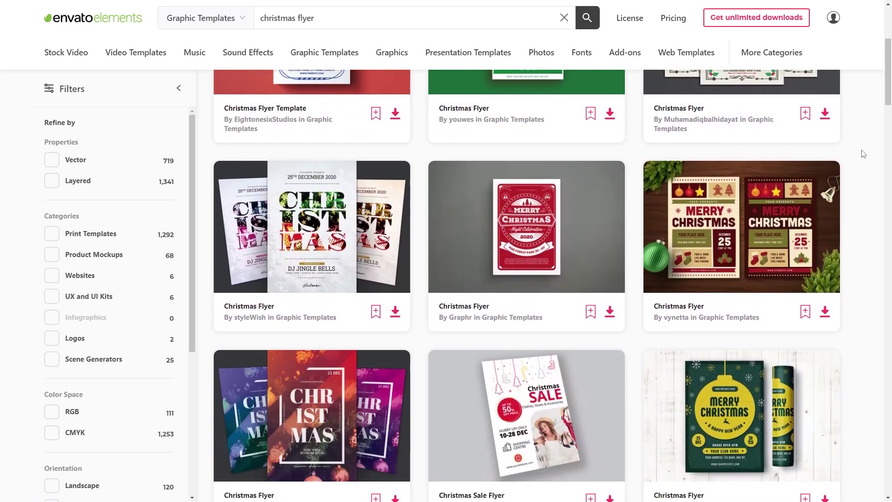
scroll(862, 151, "down", 2)
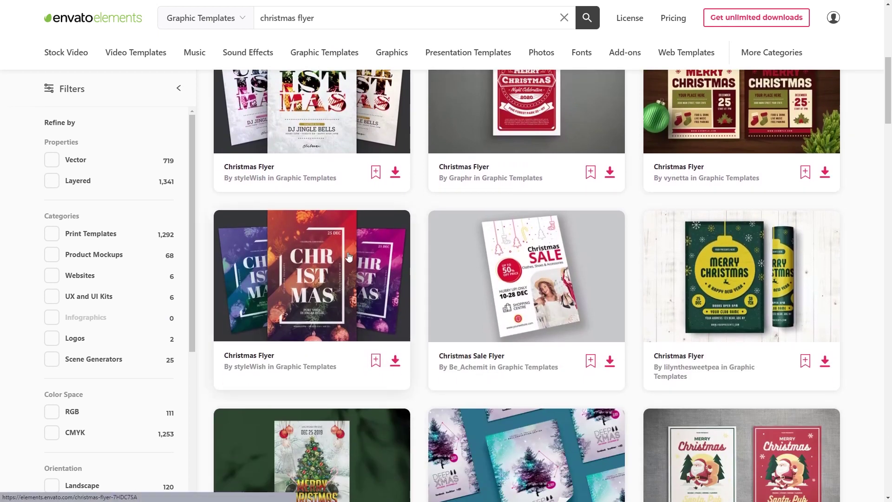
Preview the purple CHRISTMAS flyer full-screen, then go back to the search results
left_click(347, 257)
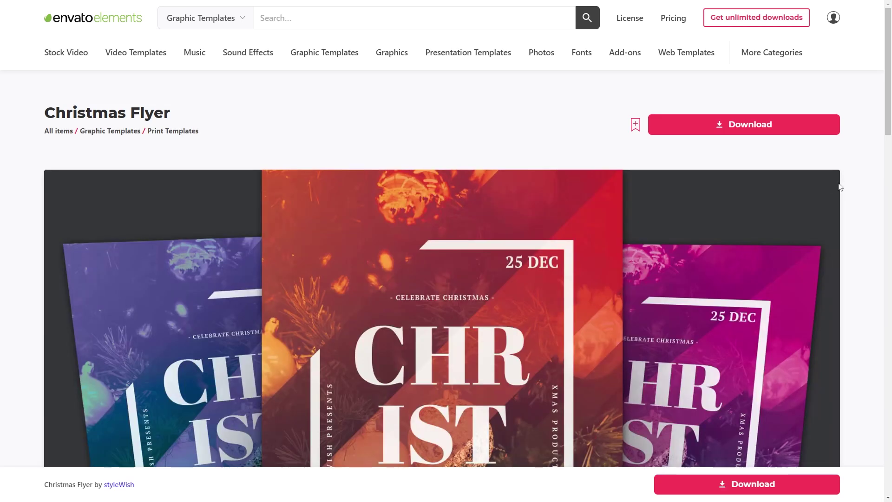
scroll(856, 185, "down", 2)
left_click(759, 188)
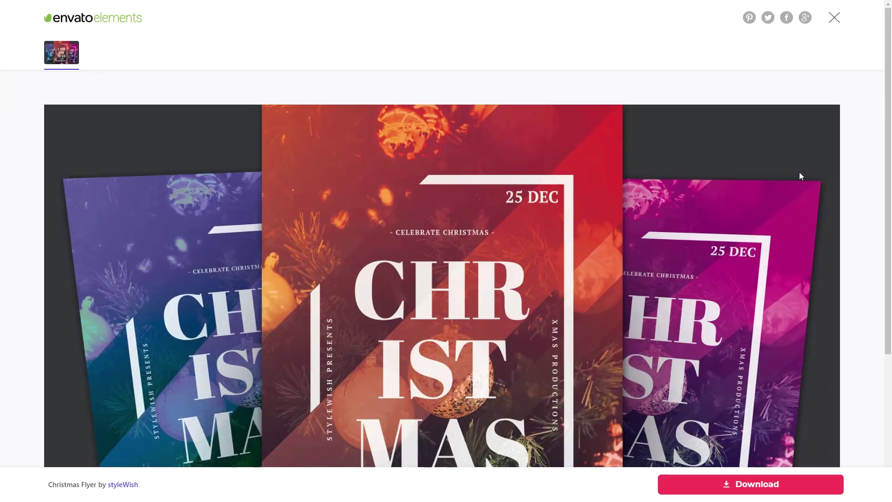
scroll(798, 172, "down", 4)
scroll(819, 162, "up", 2)
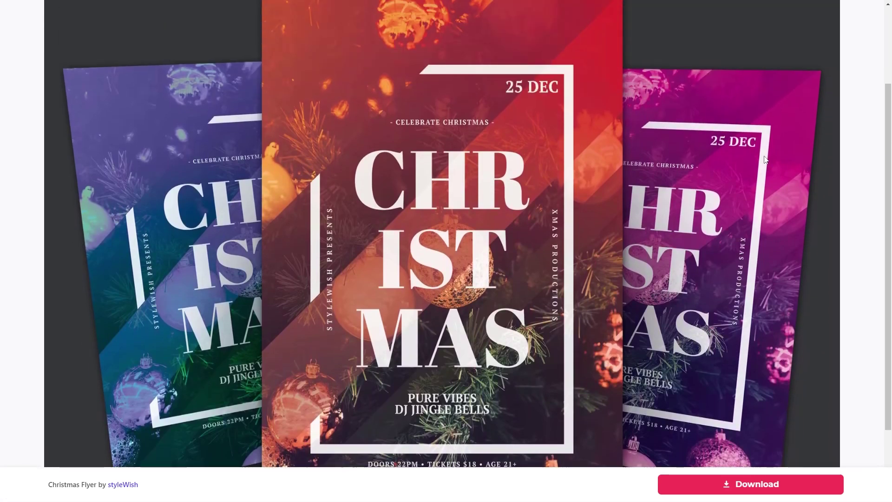
key("ctrl+minus")
scroll(765, 155, "up", 1)
scroll(766, 155, "down", 1)
scroll(778, 154, "up", 1)
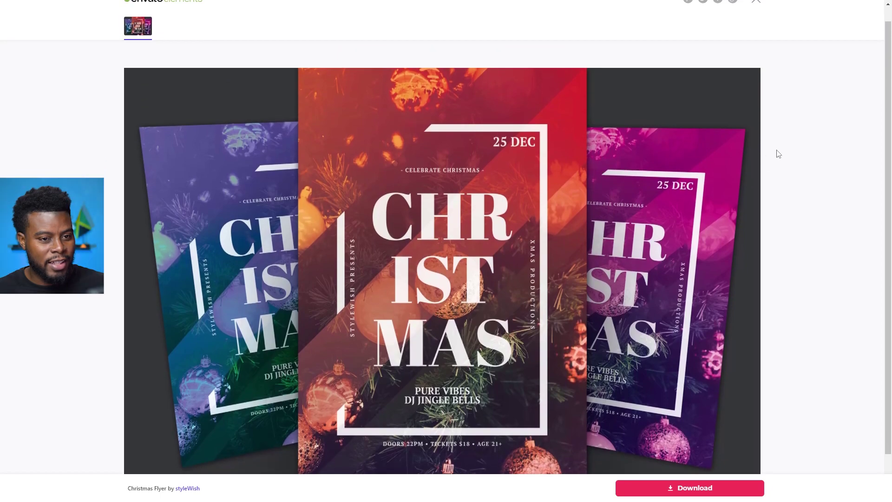
left_click(771, 146)
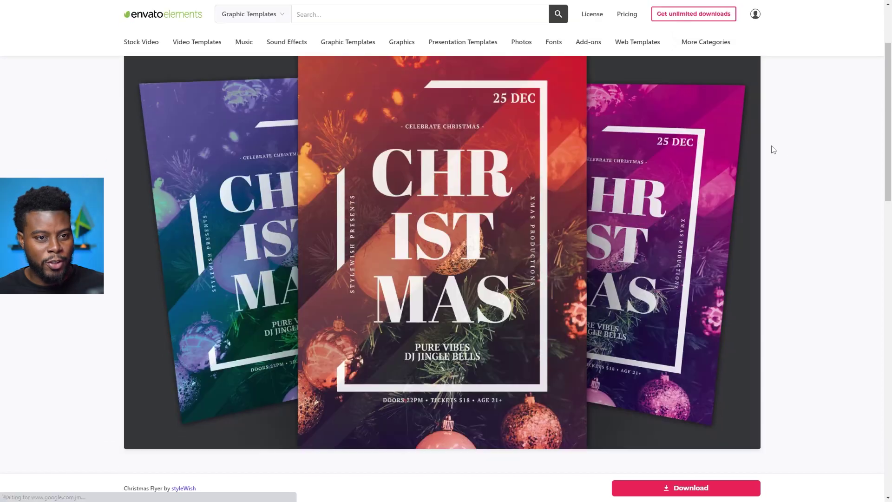
left_click(797, 147)
Look over the green and yellow Christmas Flyer item page, then return to the results
scroll(799, 147, "down", 3)
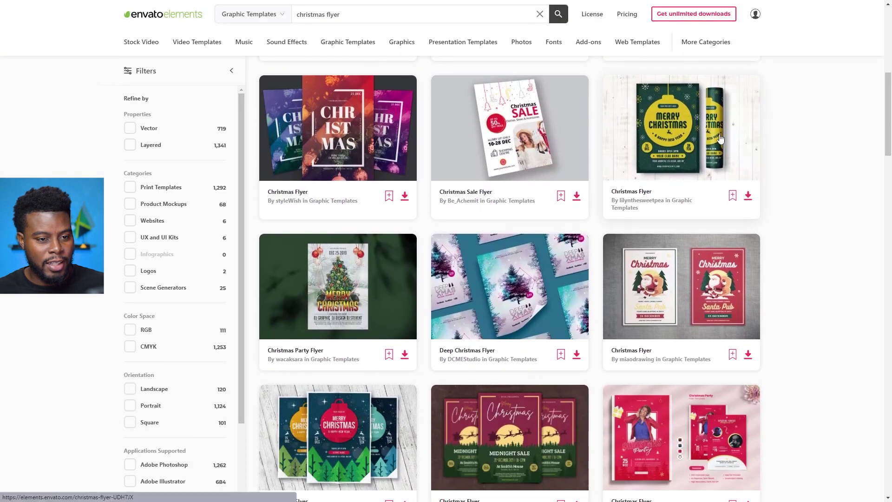
left_click(720, 139)
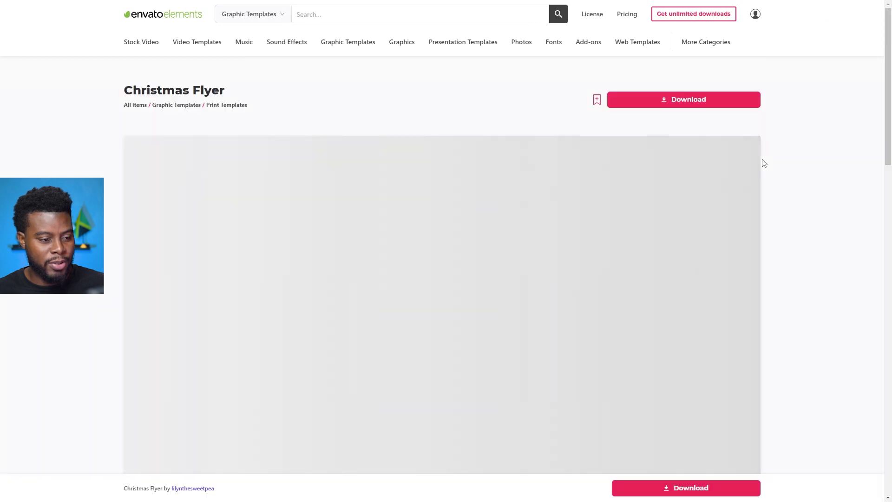
scroll(773, 173, "down", 2)
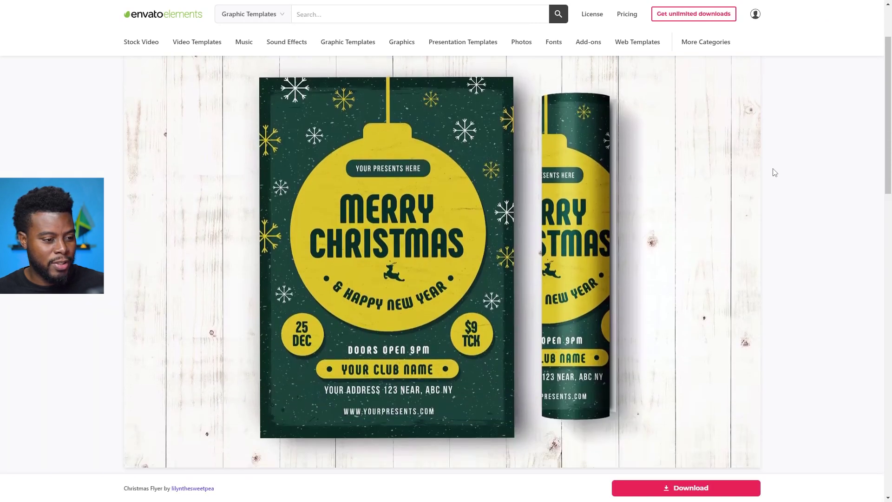
left_click(773, 173)
Filter the results to templates supporting Adobe Photoshop
scroll(829, 225, "down", 1)
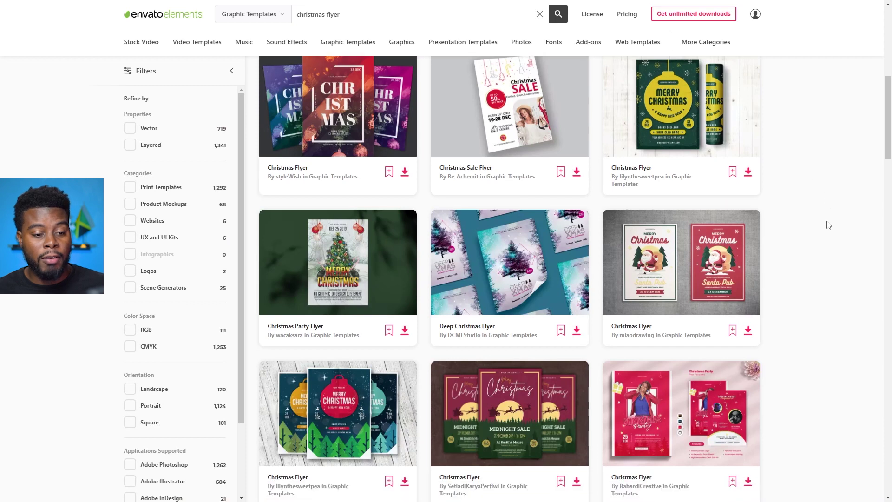
scroll(828, 224, "down", 1)
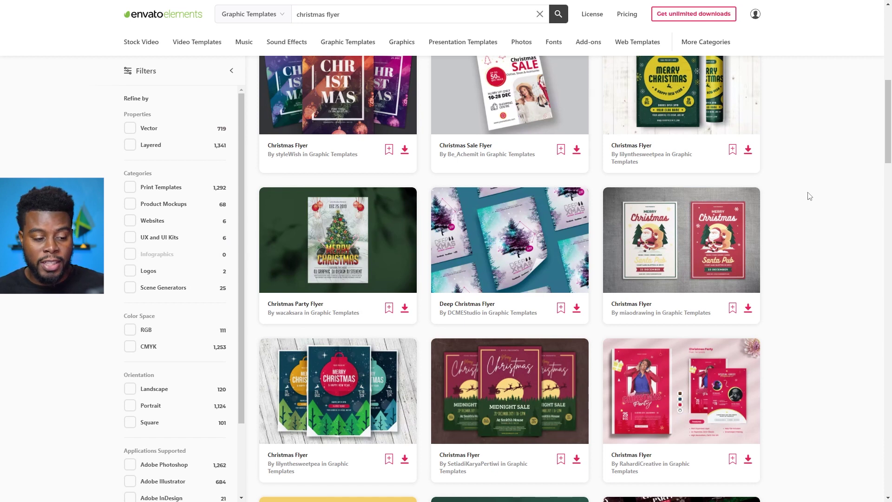
scroll(820, 201, "down", 2)
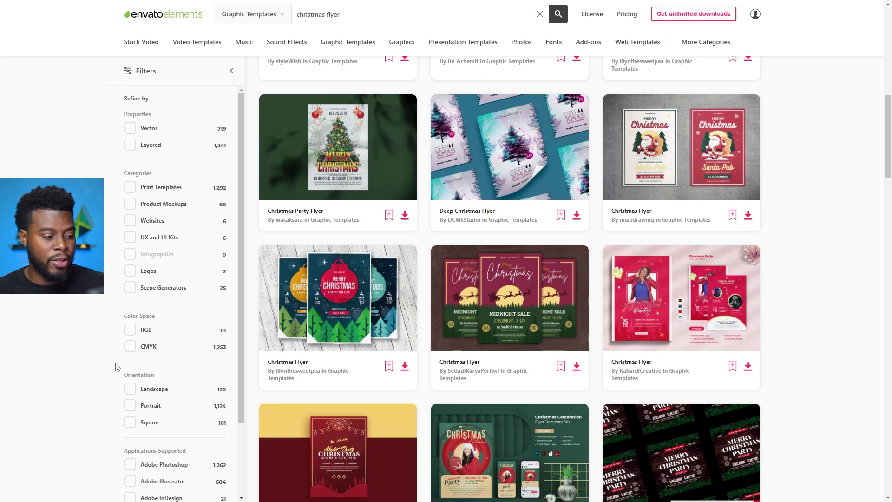
scroll(116, 343, "down", 2)
scroll(194, 335, "down", 2)
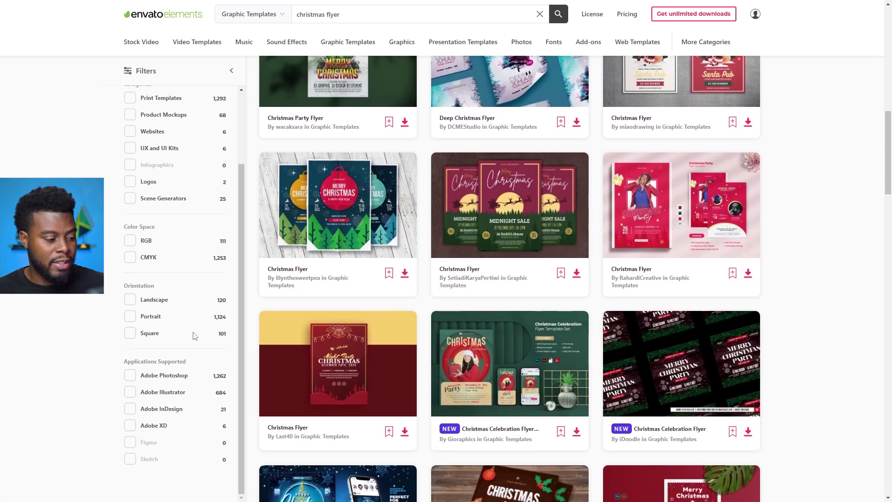
left_click(130, 375)
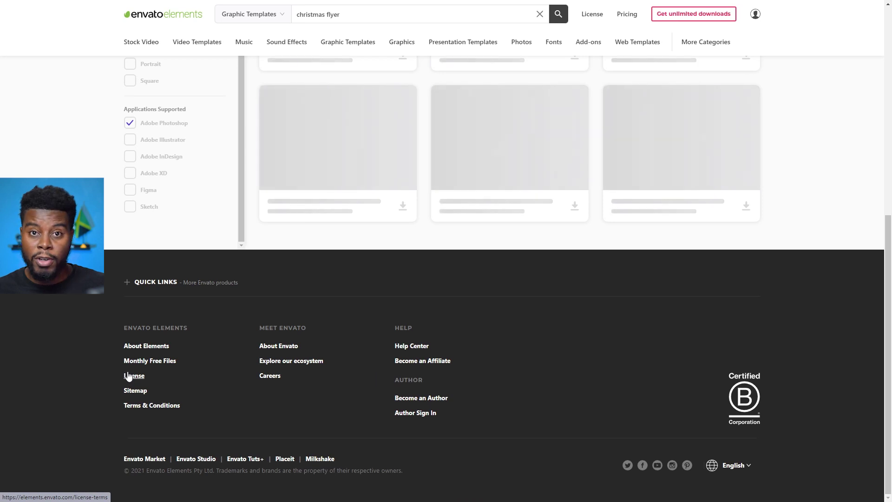
Browse the filtered results and view the Christmas Celebration Flyer Set page, then go back
scroll(787, 316, "down", 2)
scroll(791, 316, "up", 5)
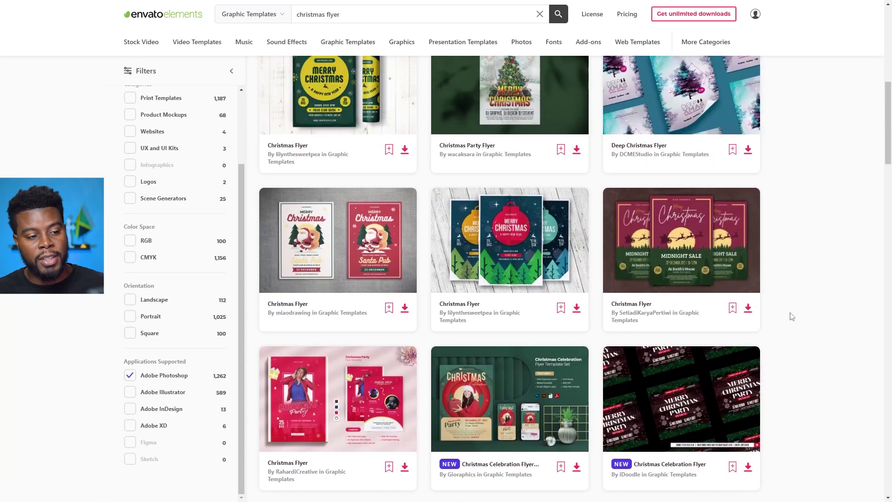
scroll(793, 312, "up", 2)
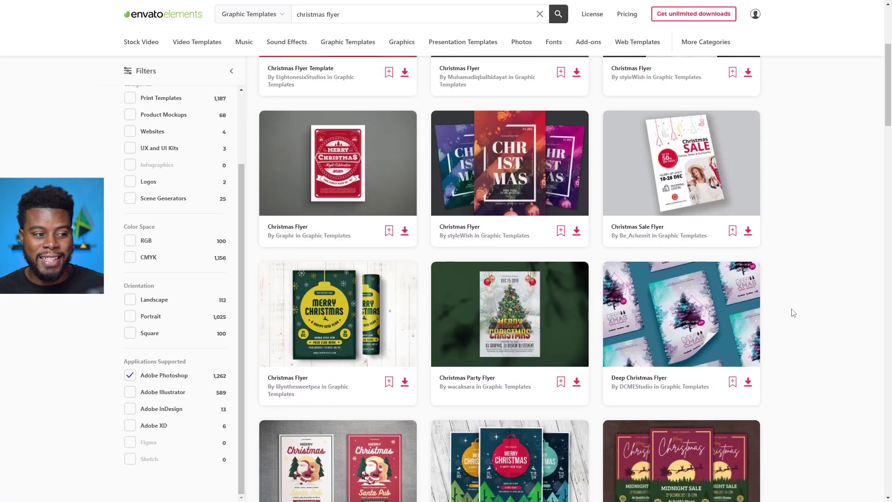
scroll(793, 312, "down", 3)
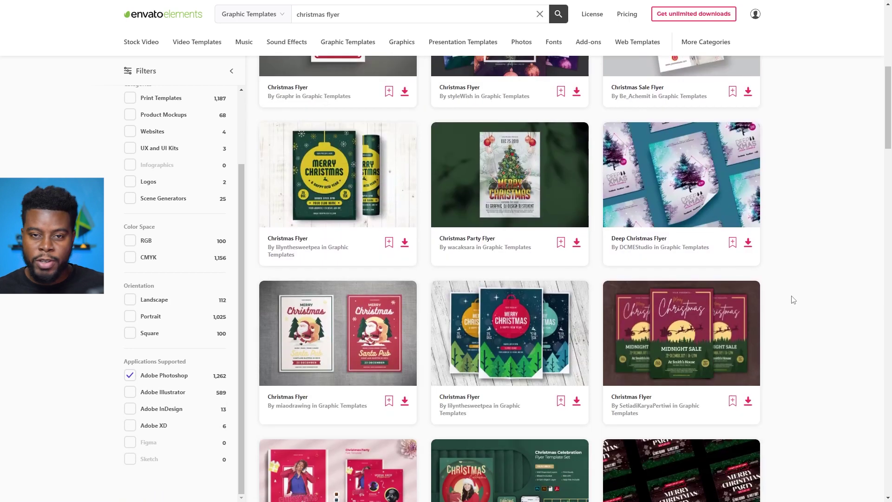
scroll(465, 334, "down", 2)
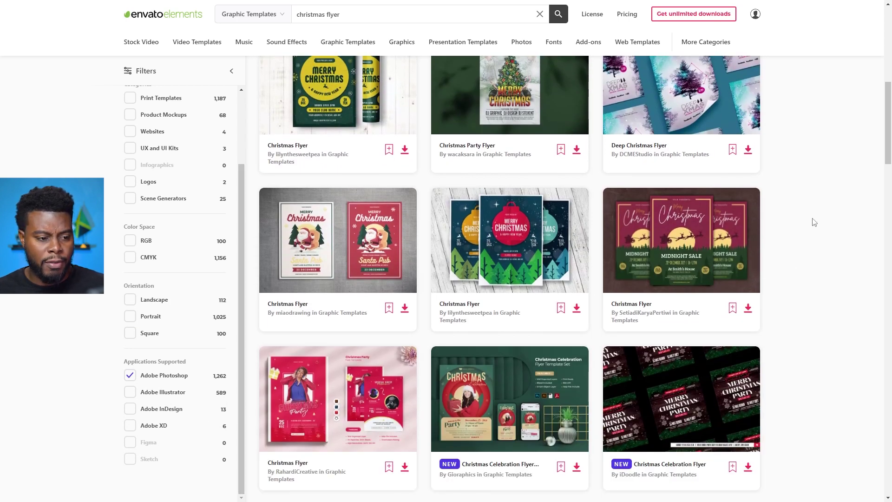
scroll(814, 222, "down", 3)
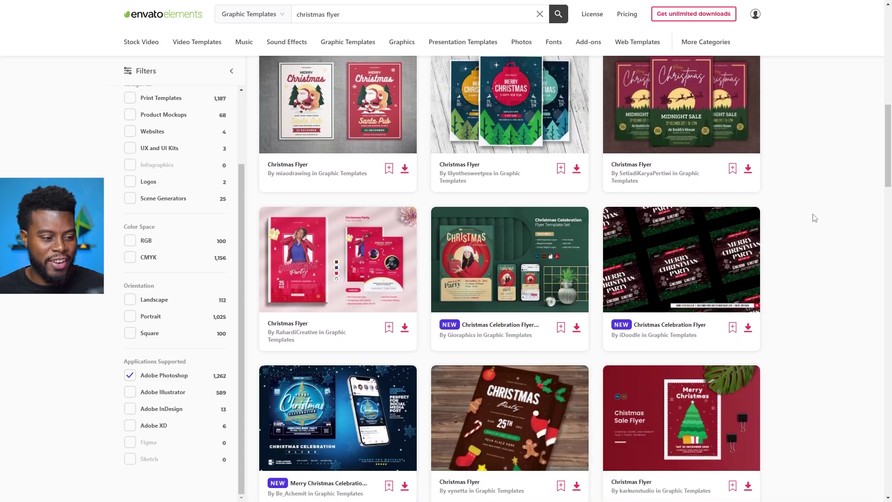
scroll(814, 218, "down", 8)
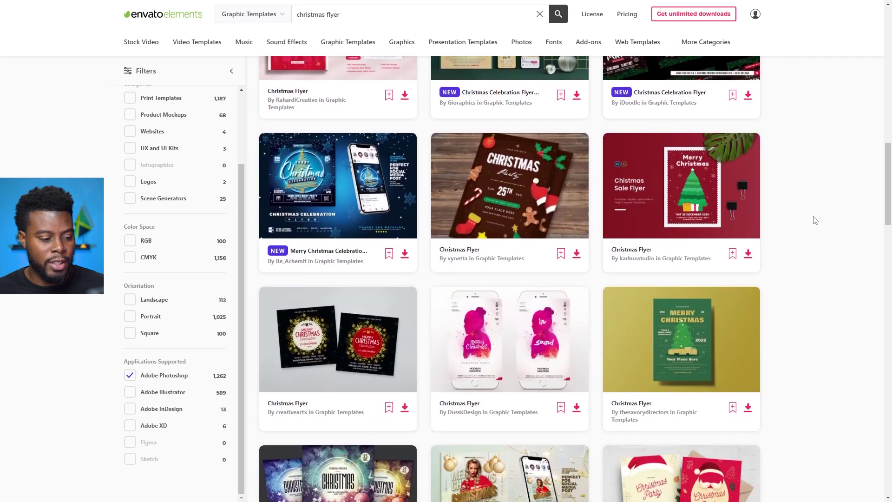
scroll(813, 218, "down", 3)
scroll(799, 229, "up", 6)
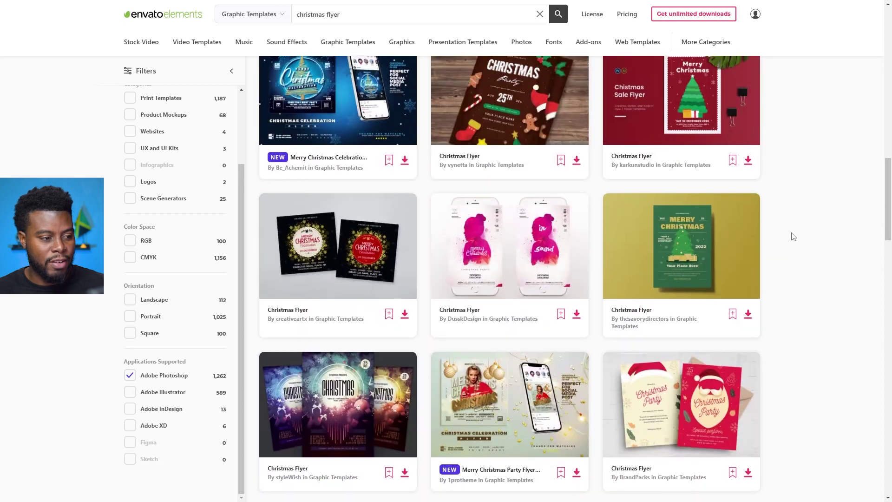
scroll(791, 236, "up", 7)
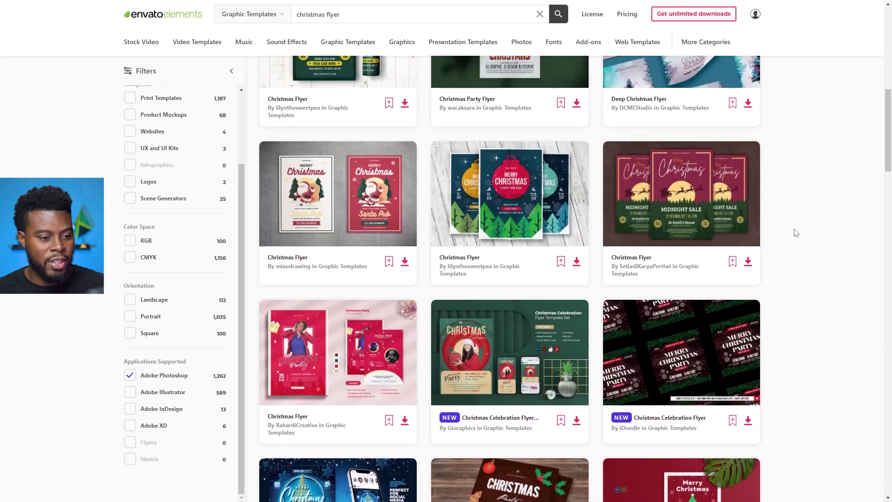
left_click(477, 330)
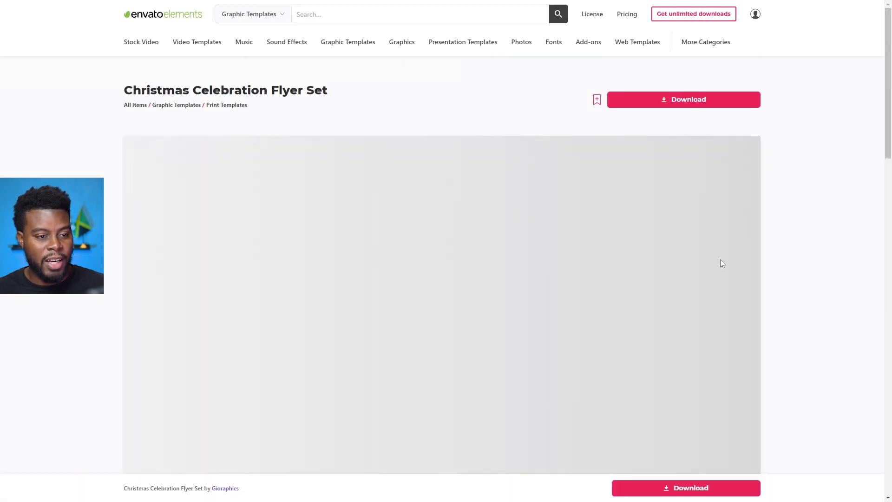
key("alt+Left")
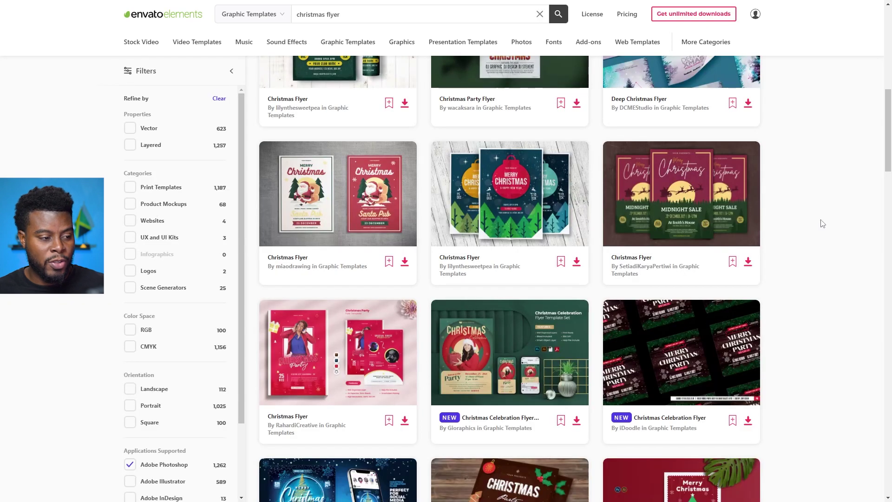
Check the Santa Christmas Flyer item page, then return to the results
scroll(822, 224, "up", 3)
left_click(363, 307)
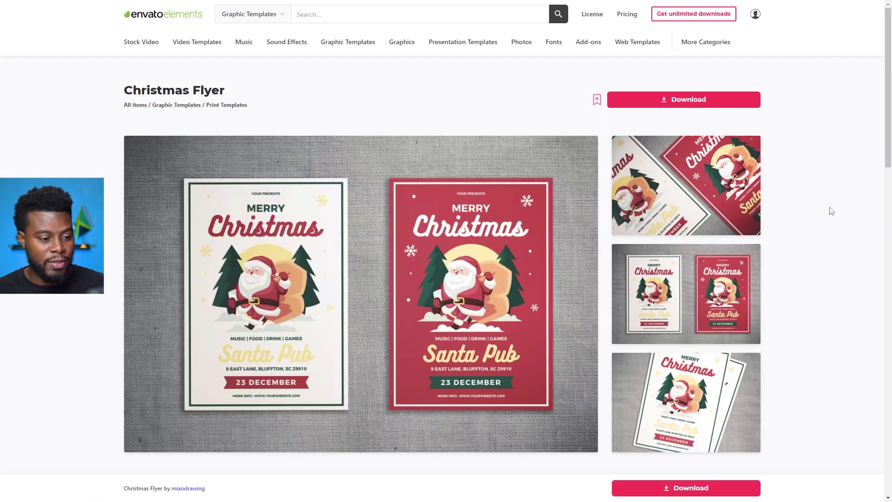
scroll(830, 210, "down", 1)
key("alt+Left")
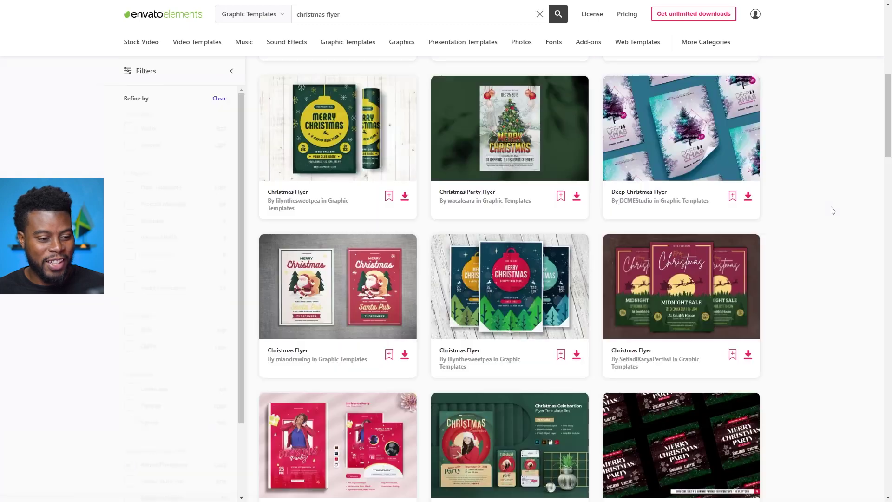
Open the Christmas Flyer template's item page
scroll(832, 211, "down", 14)
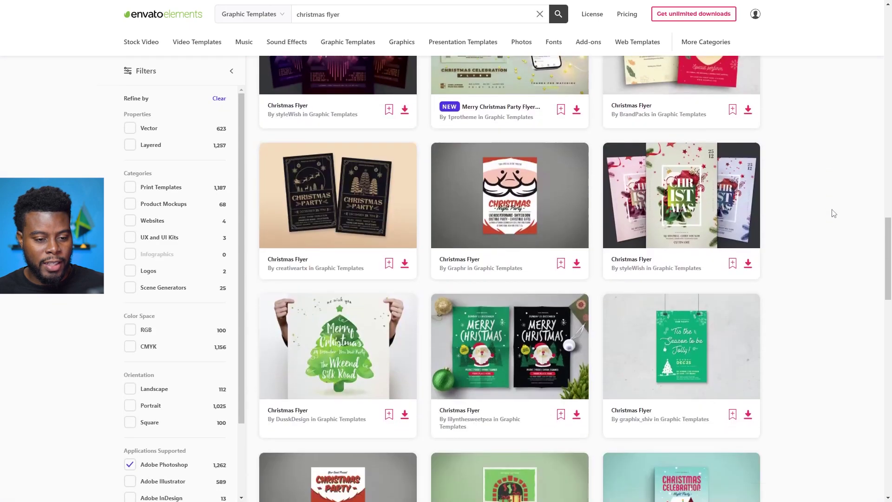
scroll(818, 218, "down", 2)
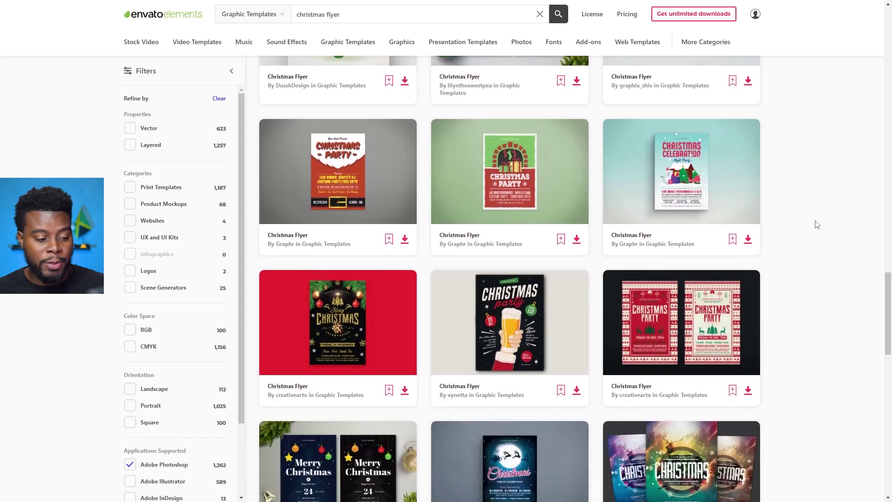
left_click(714, 306)
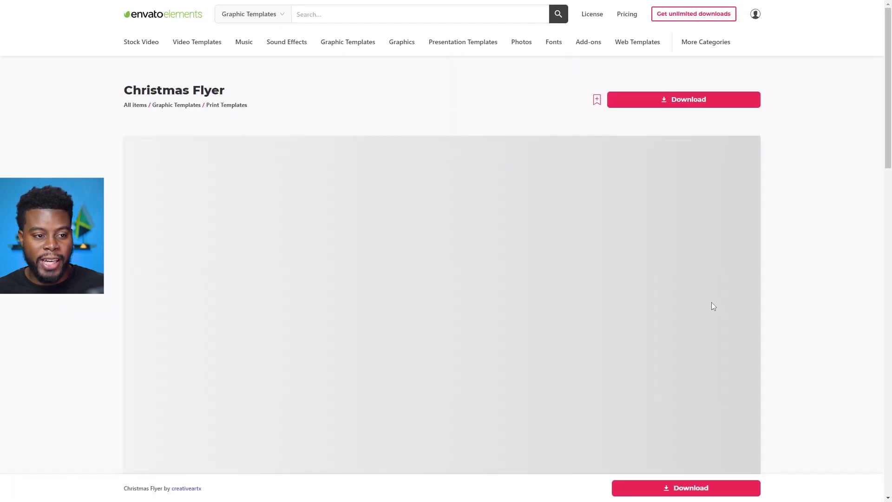
scroll(809, 228, "down", 2)
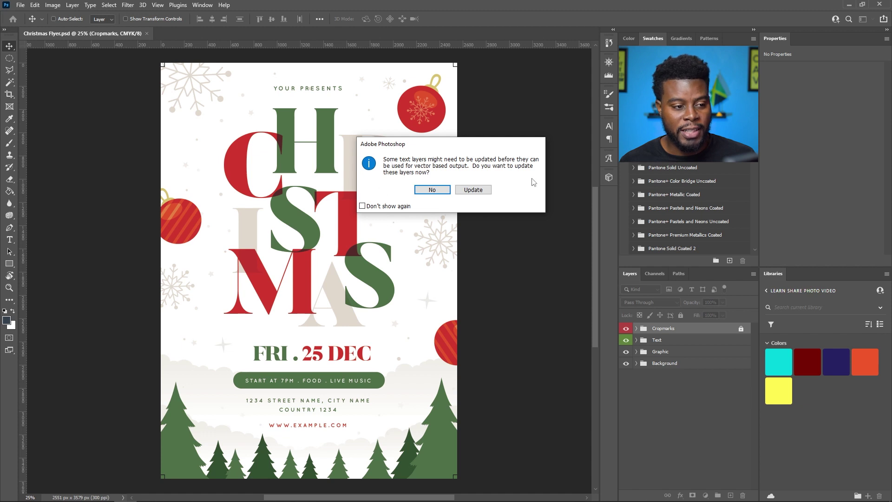
Update the text layers of Christmas Flyer.psd
left_click(473, 190)
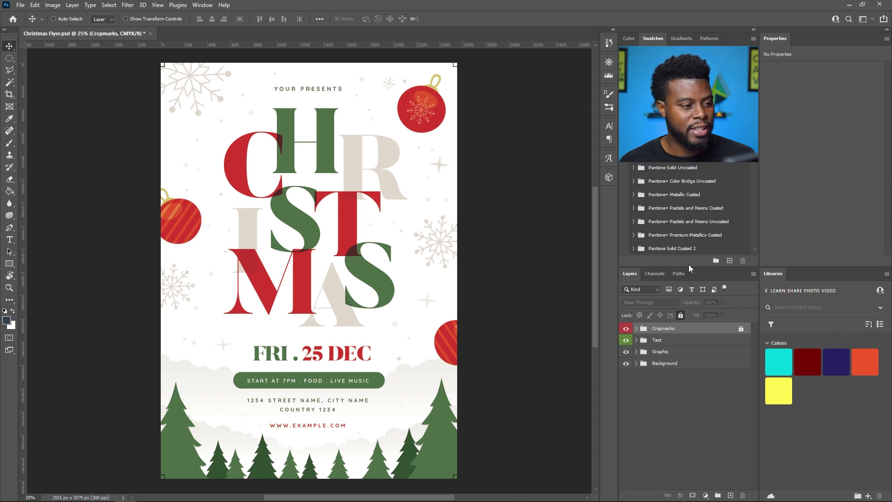
Enlarge the Layers list, hide Cropmarks, and toggle the Text, Graphic and Background groups to inspect them
left_click_drag(691, 268, 538, 169)
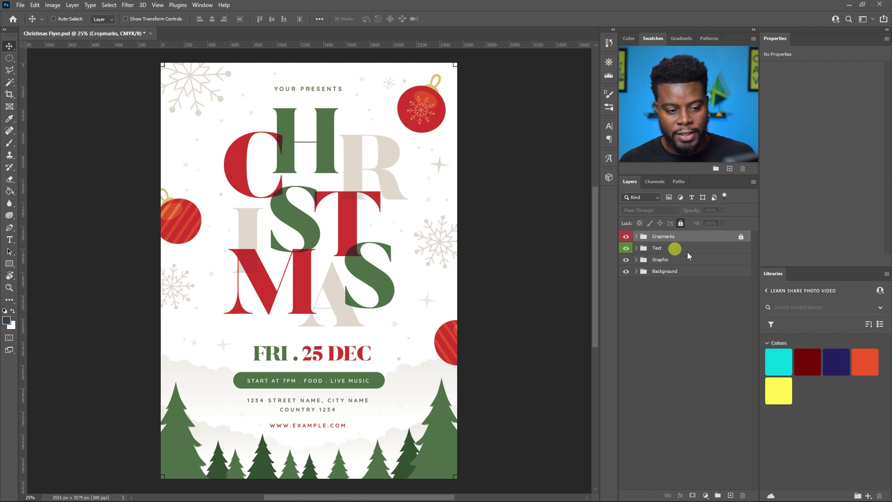
left_click(625, 237)
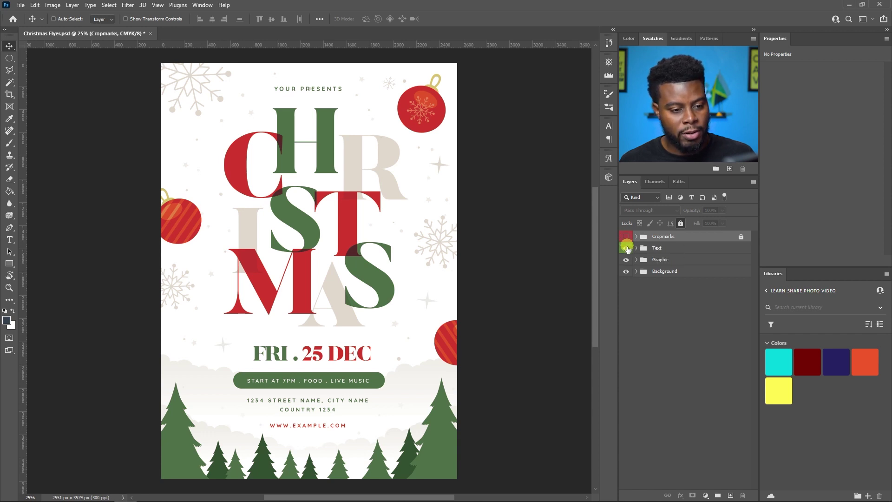
left_click(626, 248)
left_click(626, 249)
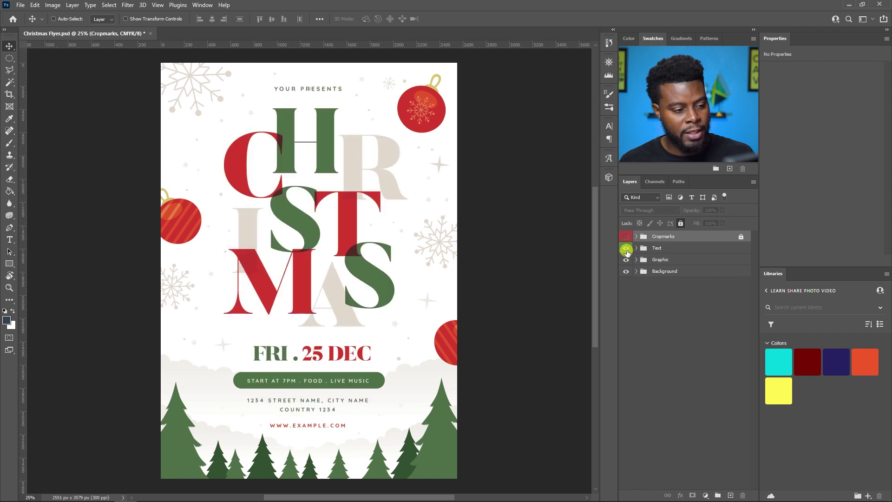
left_click(626, 260)
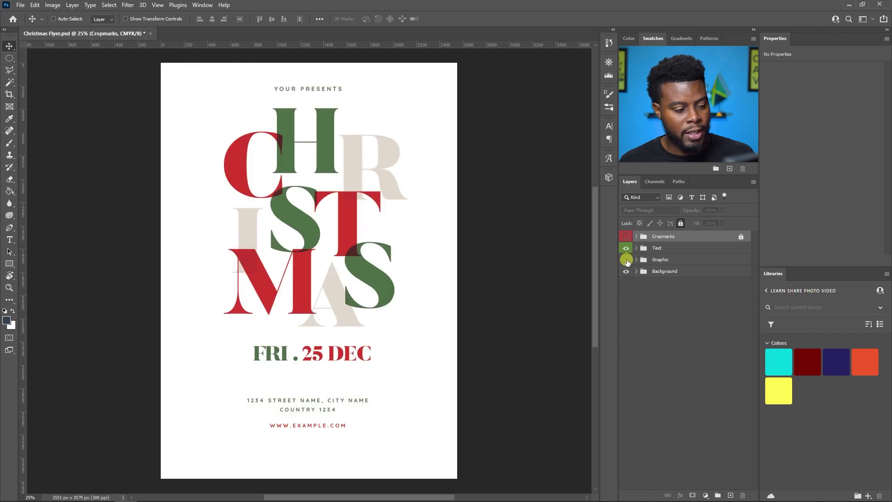
left_click(626, 261)
left_click(626, 271)
left_click(626, 272)
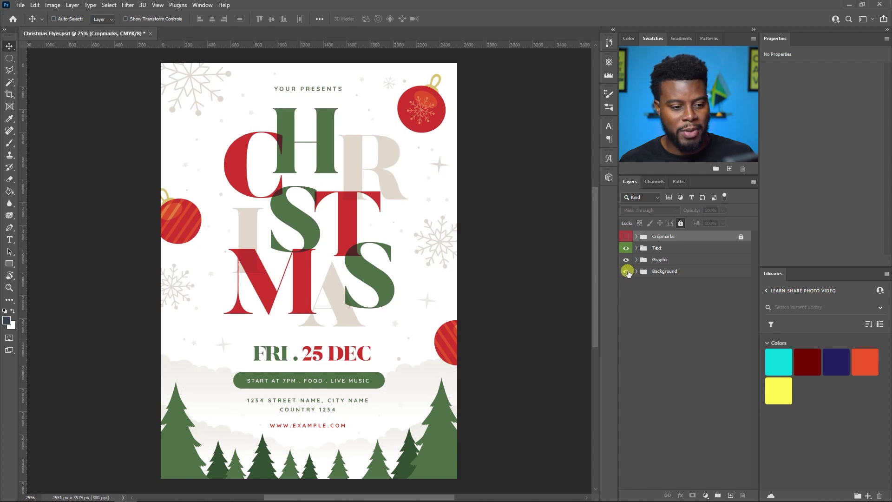
Expand and collapse the Text group, then select it
left_click(636, 248)
left_click(636, 248)
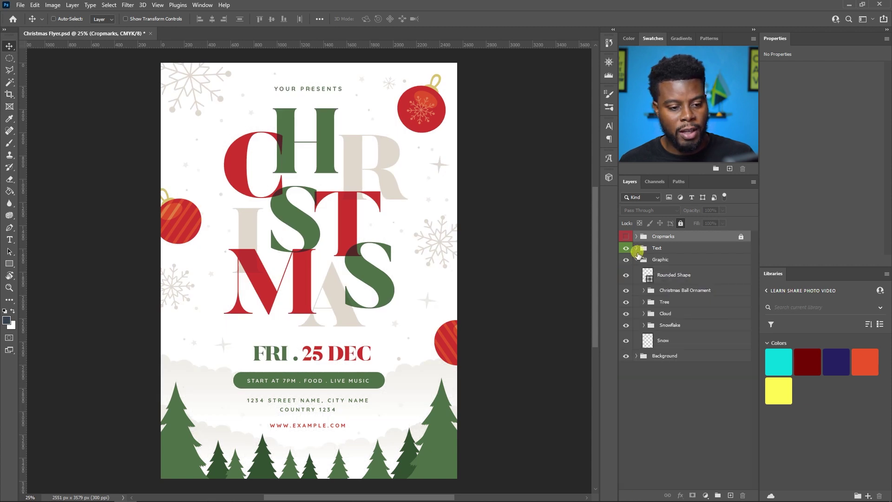
left_click(659, 249)
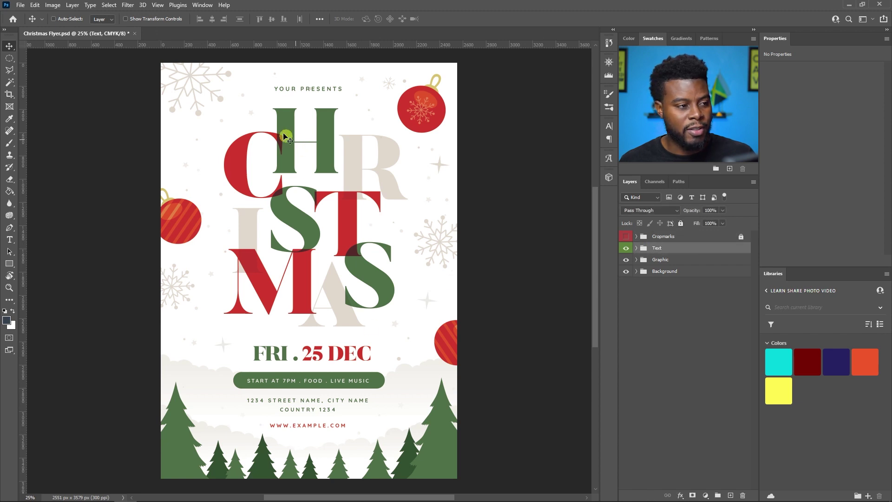
scroll(293, 143, "up", 4)
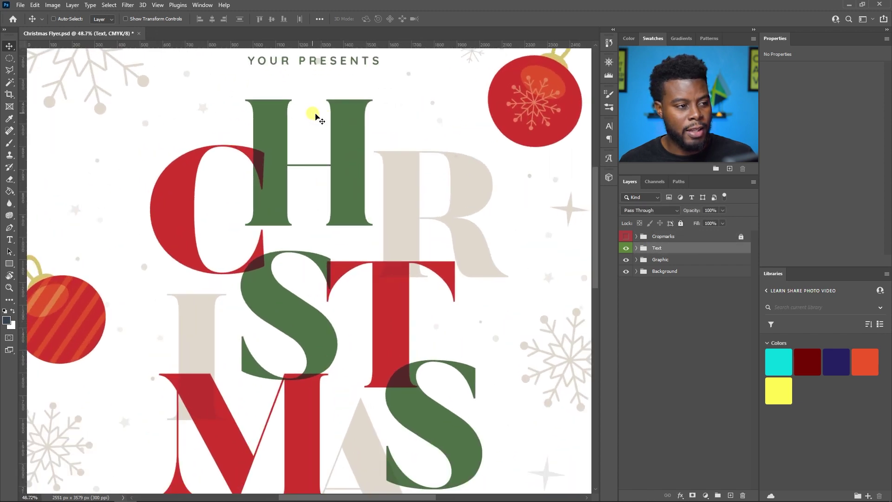
Replace the YOUR PRESENTS heading with 'LEARN SHARE EVENTS PRESENTS...'
scroll(321, 118, "up", 3)
key("t")
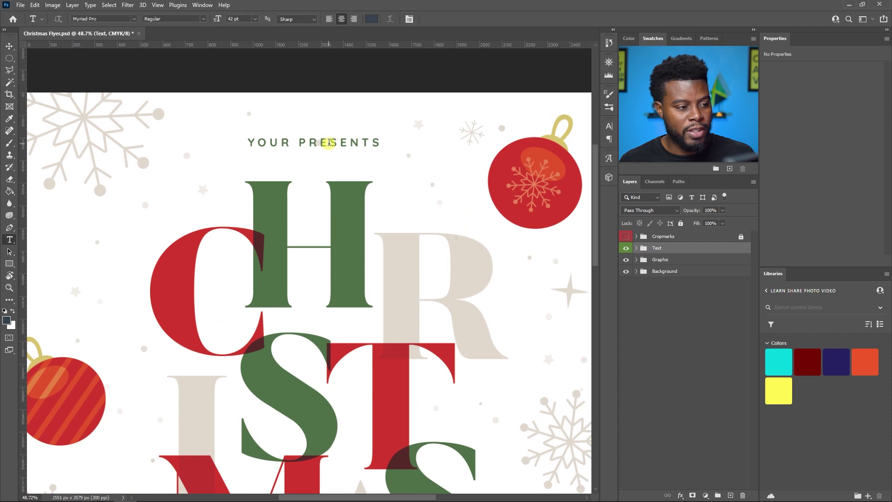
left_click(328, 142)
key("ctrl+a")
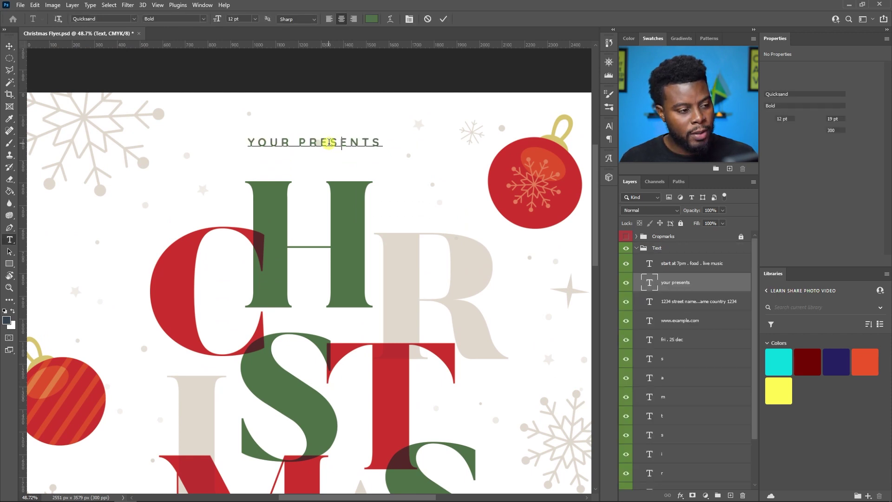
type("learn share")
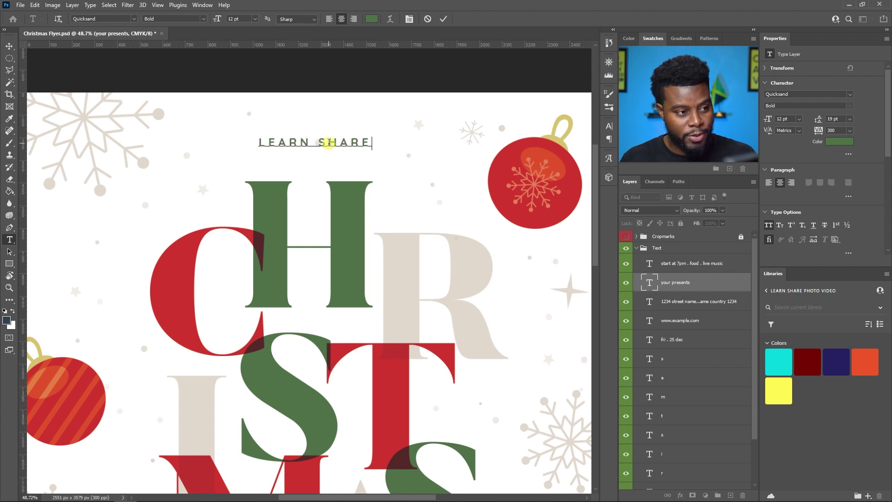
type(" prod")
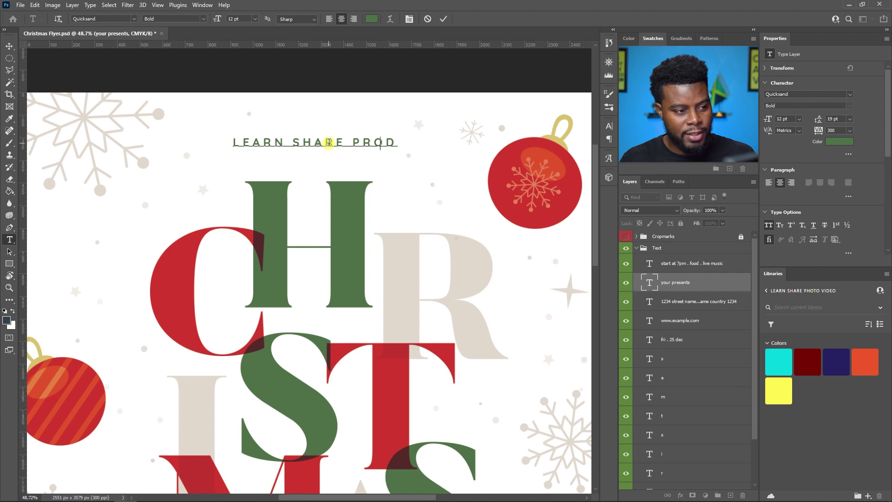
key("BackSpace")
key("BackSpace")
key("BackSpace")
key("BackSpace")
key("BackSpace")
type("EVE")
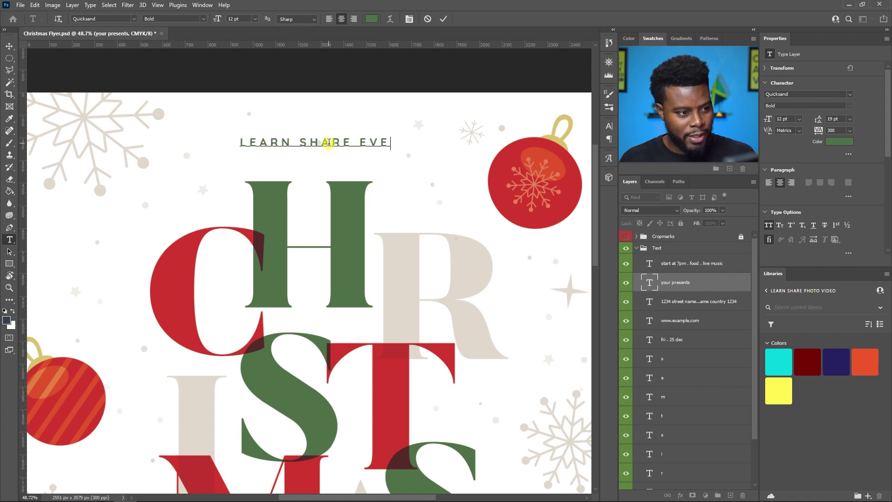
type("NTS PRESENTS")
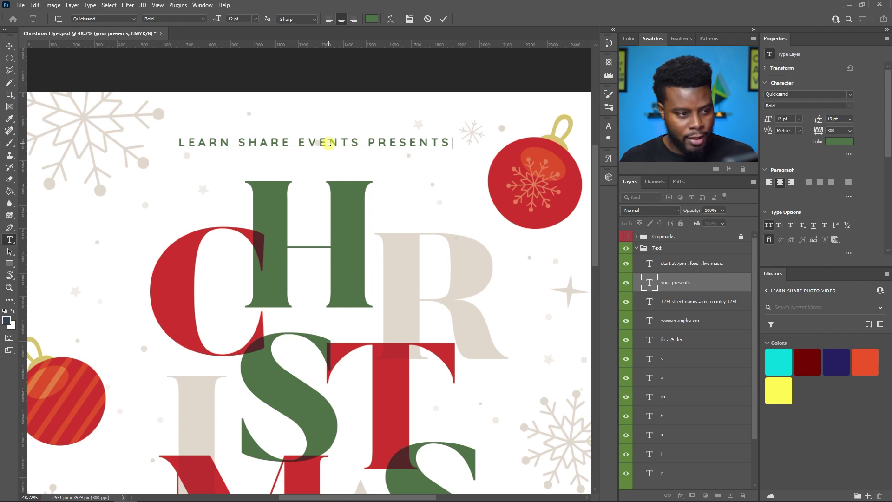
type("...")
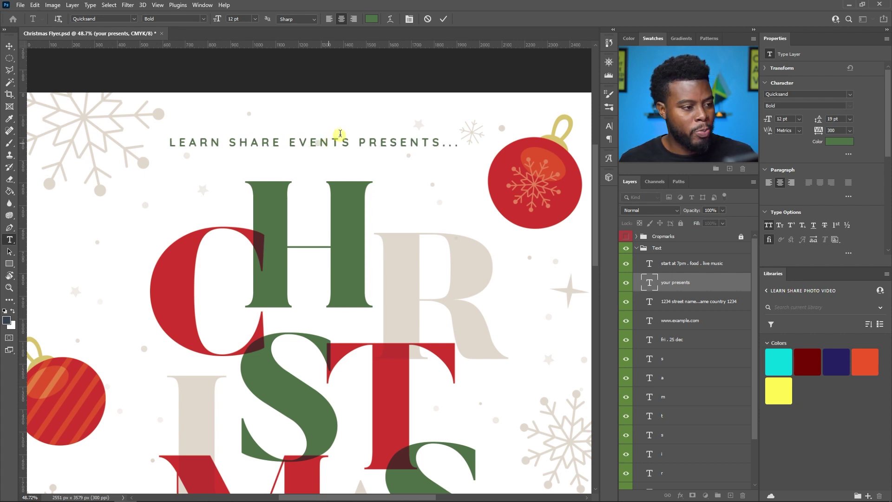
scroll(182, 135, "down", 2)
Commit the new top line and move the view to the FRI . 25 DEC details
scroll(185, 154, "down", 2)
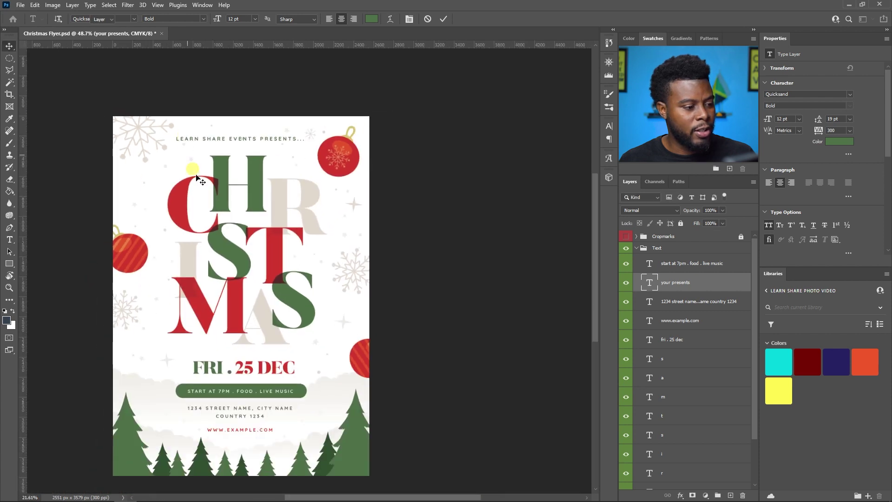
scroll(232, 242, "left", 2)
key("v")
scroll(258, 246, "left", 2)
scroll(274, 251, "down", 2)
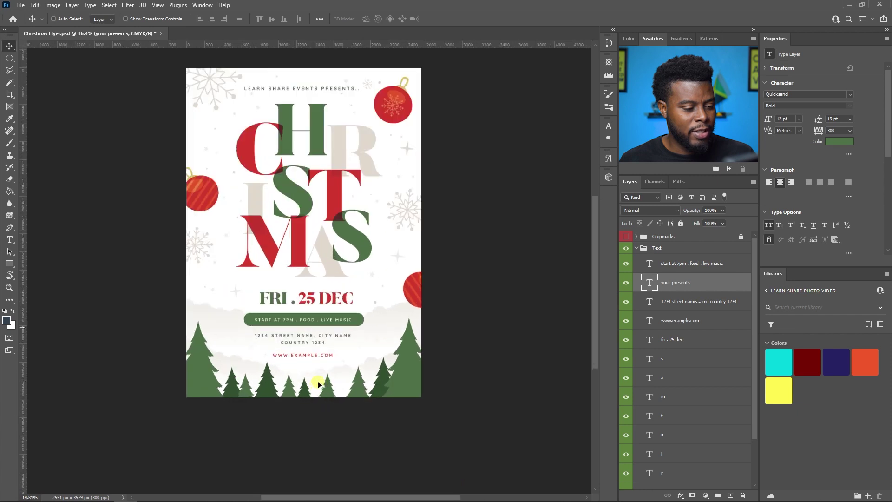
scroll(320, 386, "up", 3)
scroll(353, 276, "up", 1)
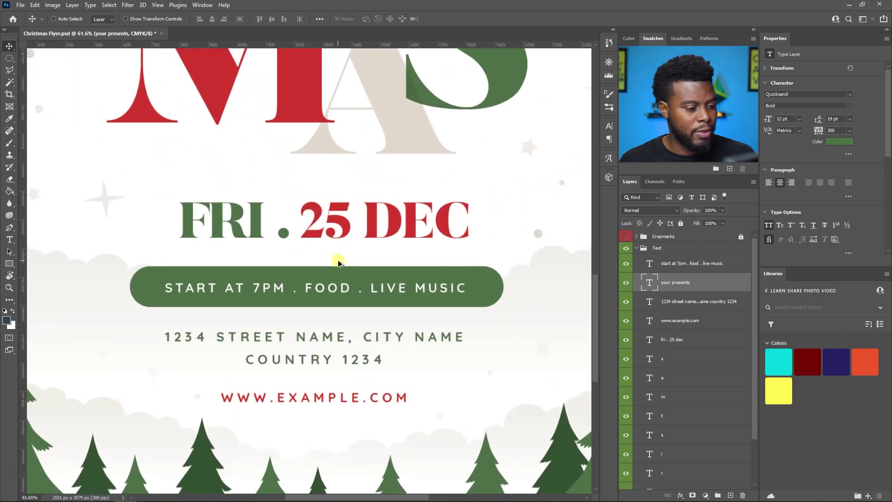
scroll(339, 264, "down", 2)
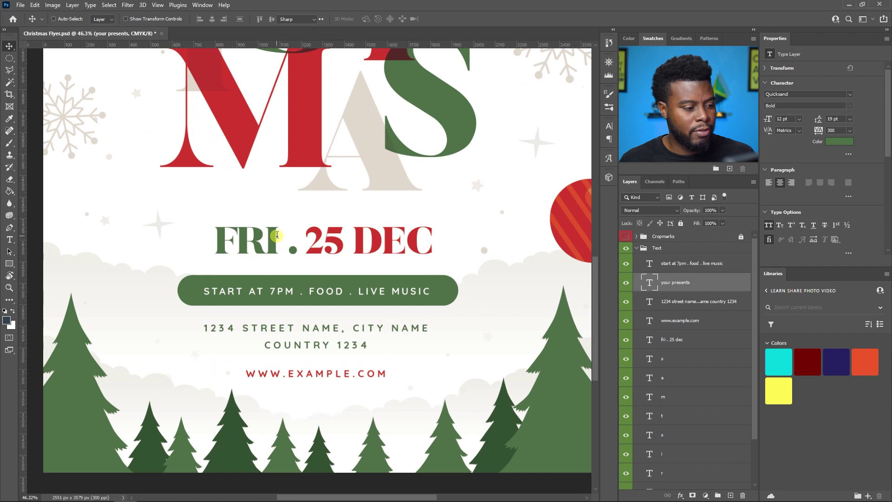
Change FRI . 25 DEC to read 'FRIDAY. 25 DEC' and commit
double_click(277, 234)
type("day")
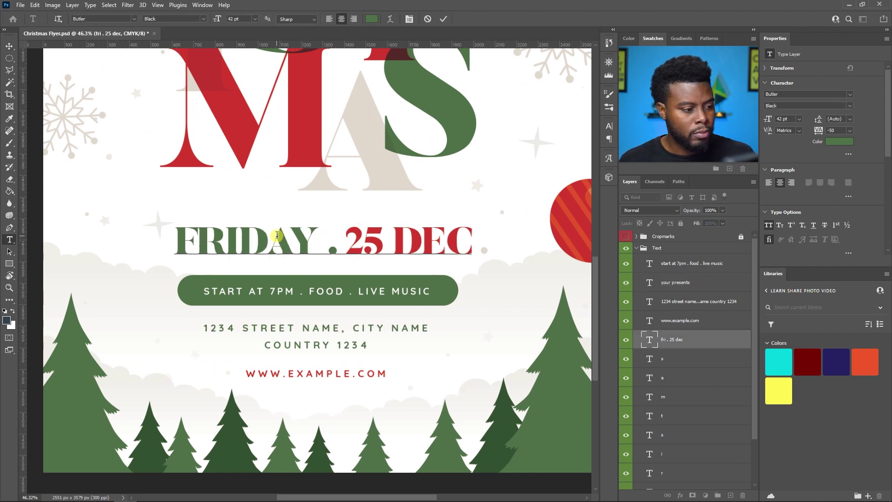
key("Delete")
key("Delete")
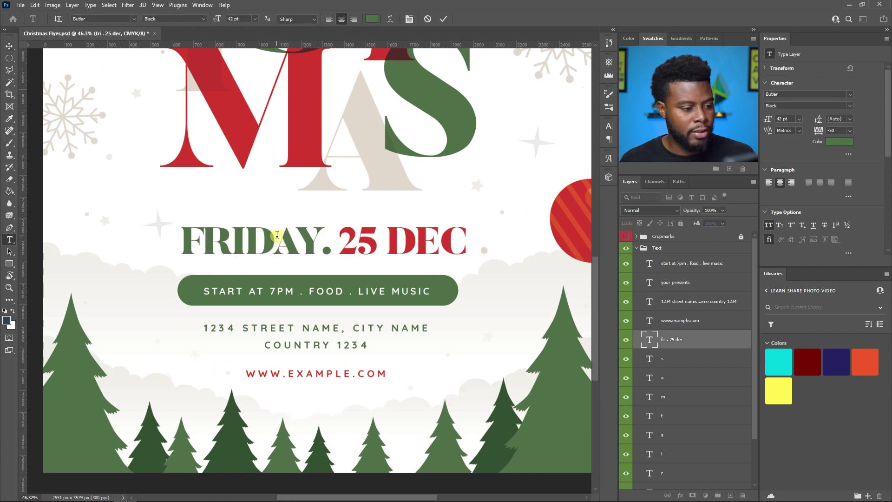
key("ctrl+z")
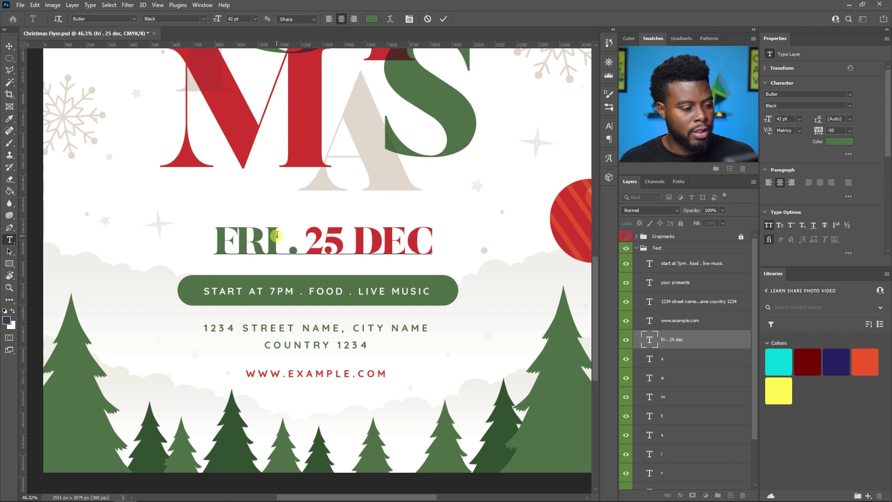
type("day")
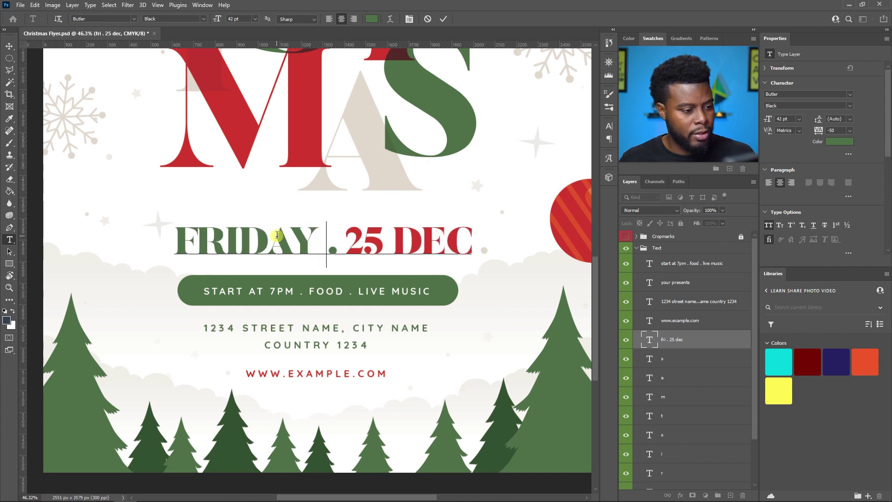
key("Right")
key("Right")
key("Right")
key("Left")
key("Left")
key("Left")
key("Delete")
key("Right")
key("Right")
key("ctrl+Return")
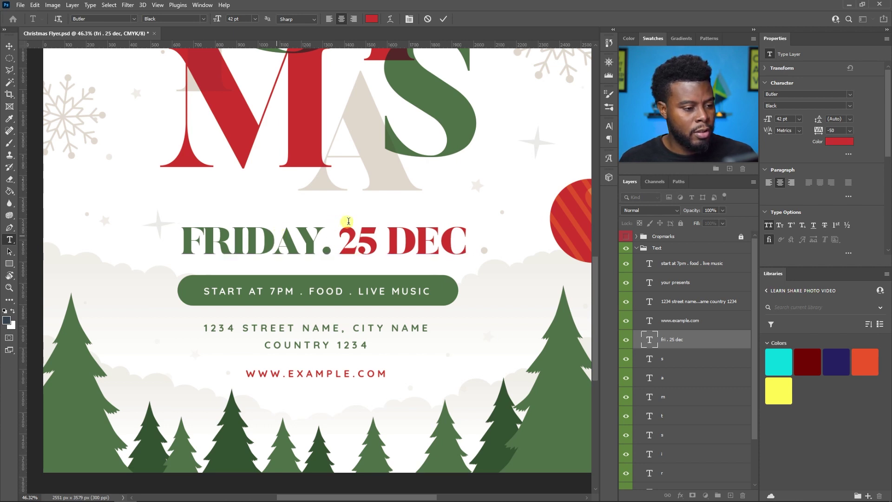
Add 2021 after DEC, commit the date line, and zoom toward the address text
left_click(464, 239)
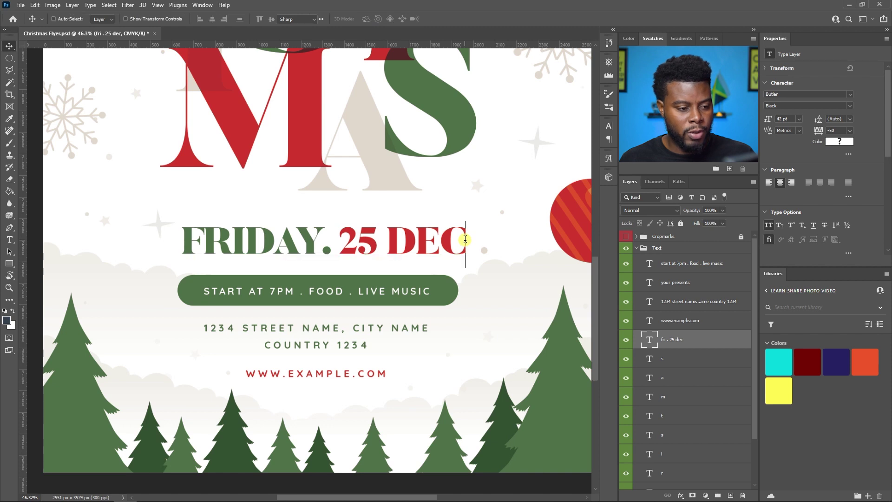
type("2021")
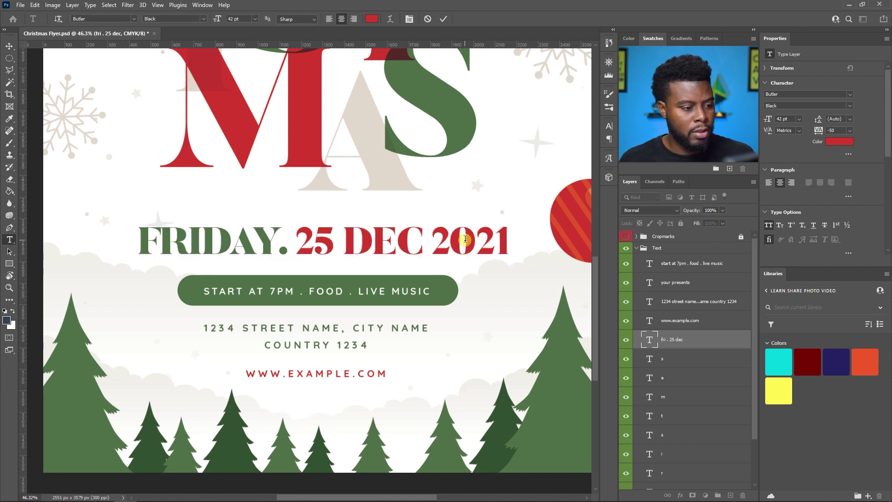
key("ctrl+Return")
key("v")
scroll(458, 239, "down", 2)
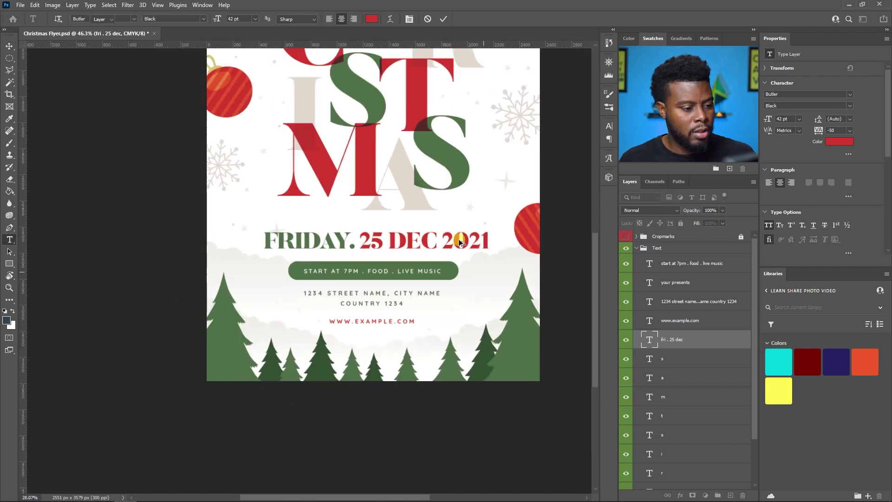
scroll(458, 239, "up", 2)
scroll(459, 239, "up", 1)
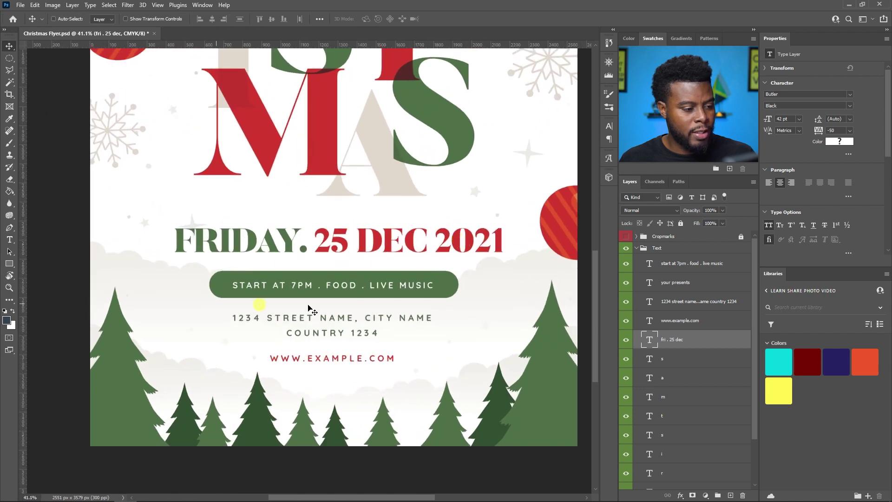
key("t")
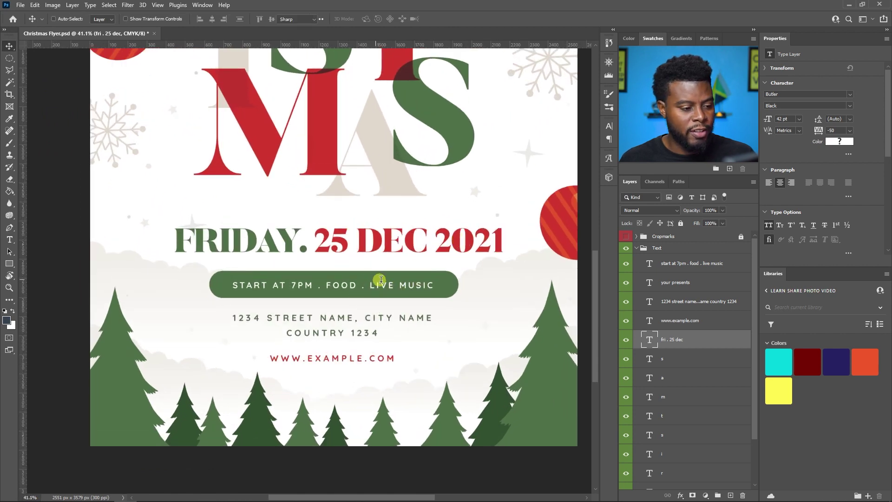
scroll(383, 283, "up", 2)
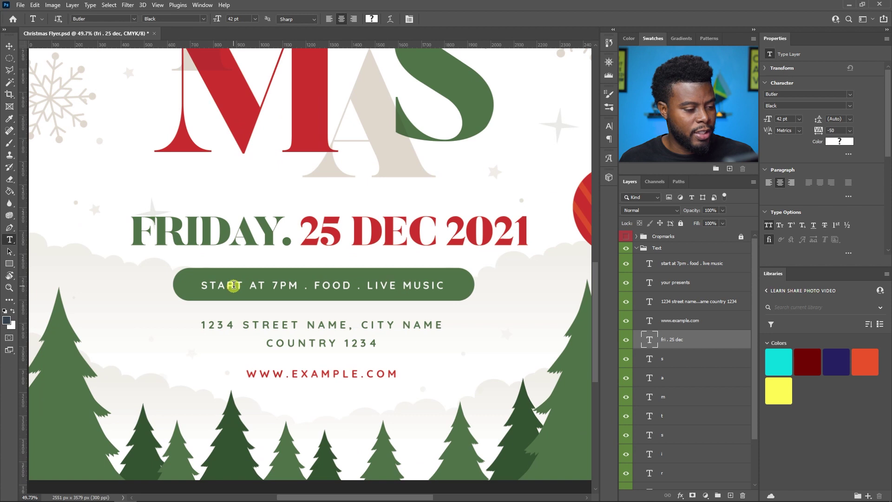
scroll(359, 317, "up", 1)
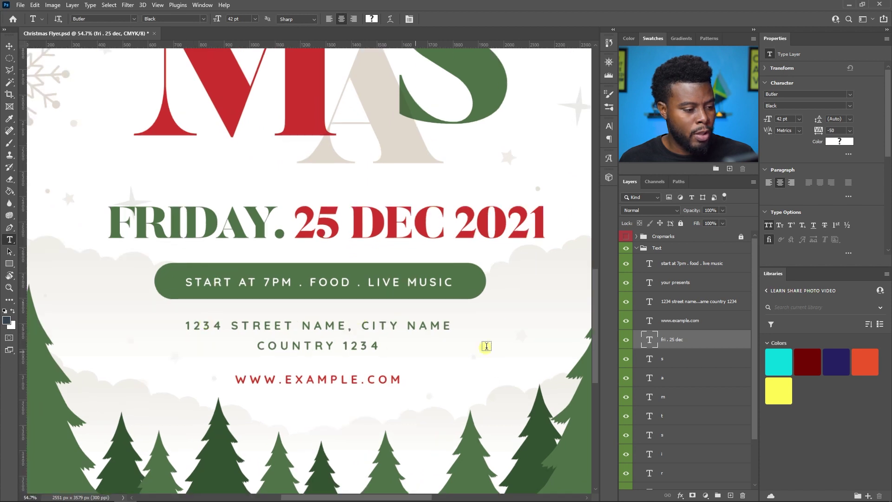
Change the street line to '1080P GOOGLE DRIVE', removing STREET NAME
left_click(247, 319)
left_click_drag(225, 325, 193, 319)
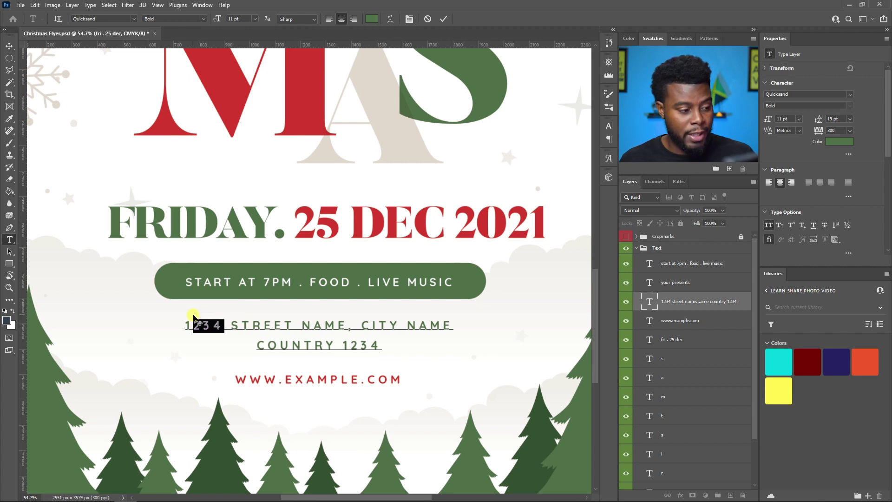
left_click(194, 320)
type("080")
type("P GOOGLE ")
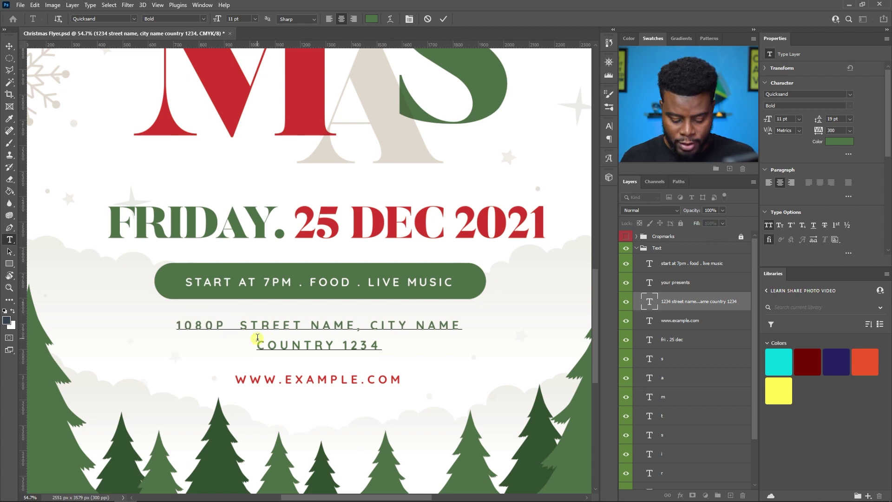
type("DRIVE")
key("shift+Right")
key("shift+Right")
key("shift+Right")
key("shift+Right")
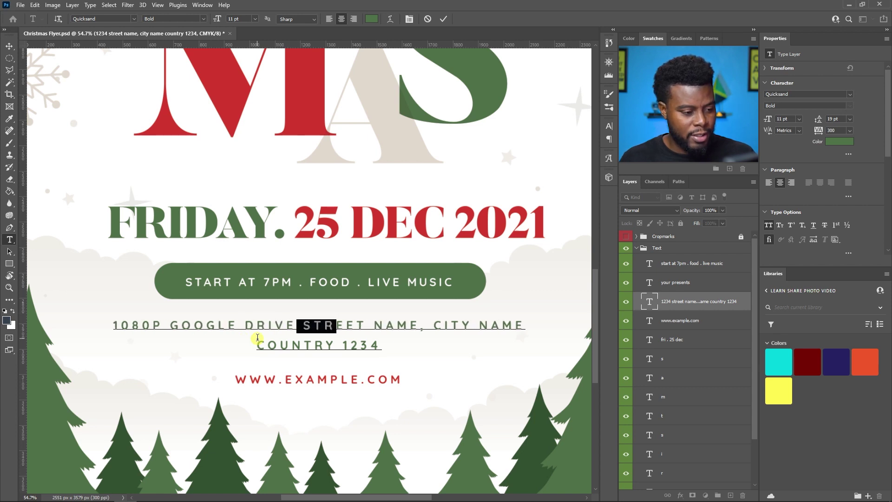
key("shift+Right")
key("shift+Right")
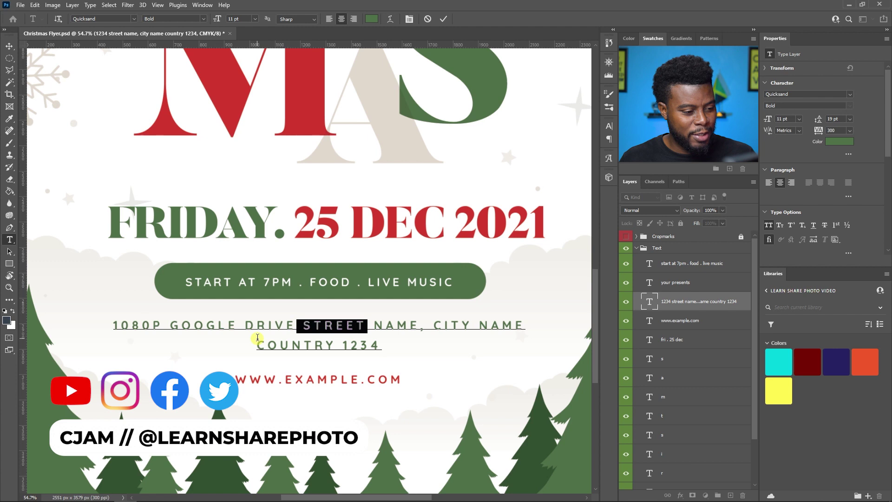
key("BackSpace")
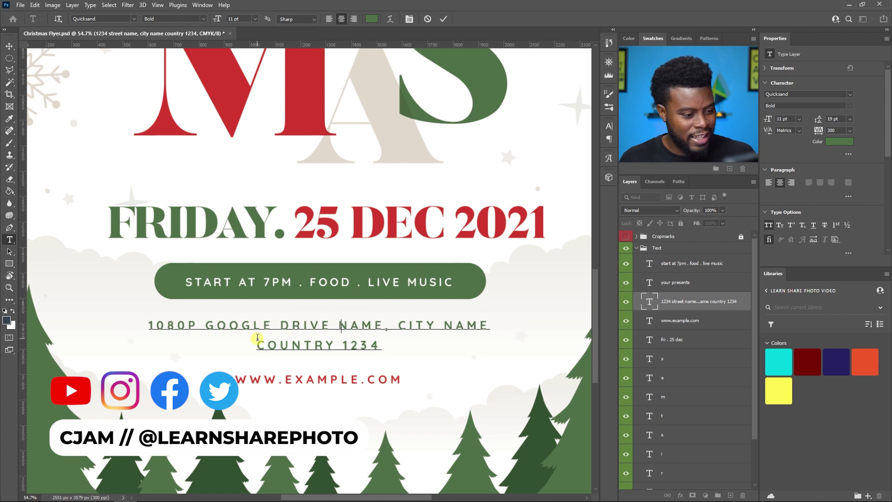
key("Delete")
key("Delete")
key("Delete")
key("BackSpace")
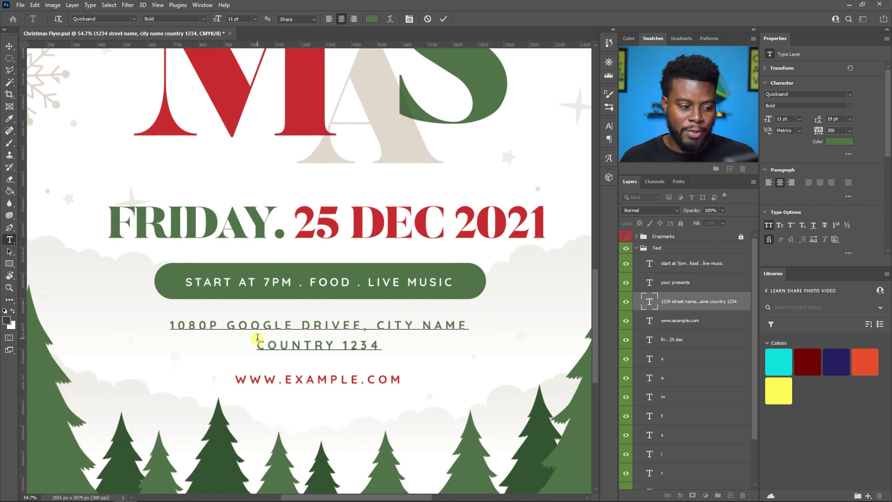
key("Delete")
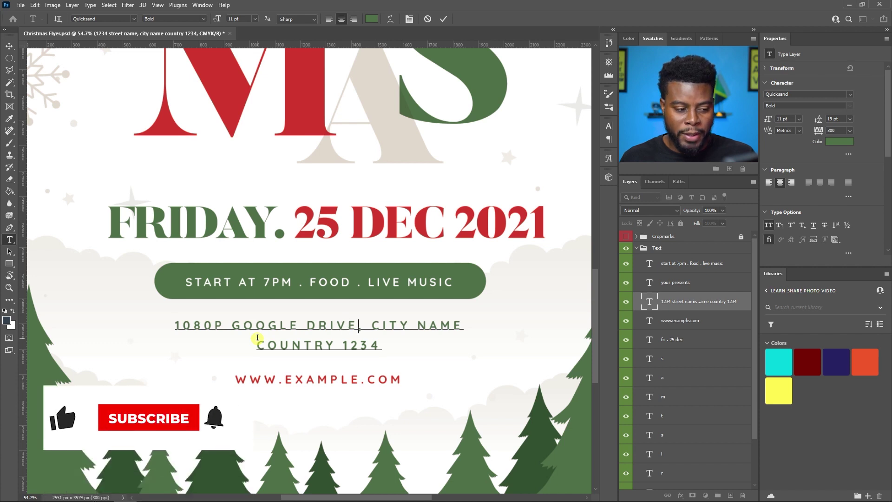
Replace CITY NAME with 'INTERNET WAY' and COUNTRY 1234 with 'WORLD', then commit
key("Right")
key("shift+Right")
key("shift+Right")
key("shift+Right")
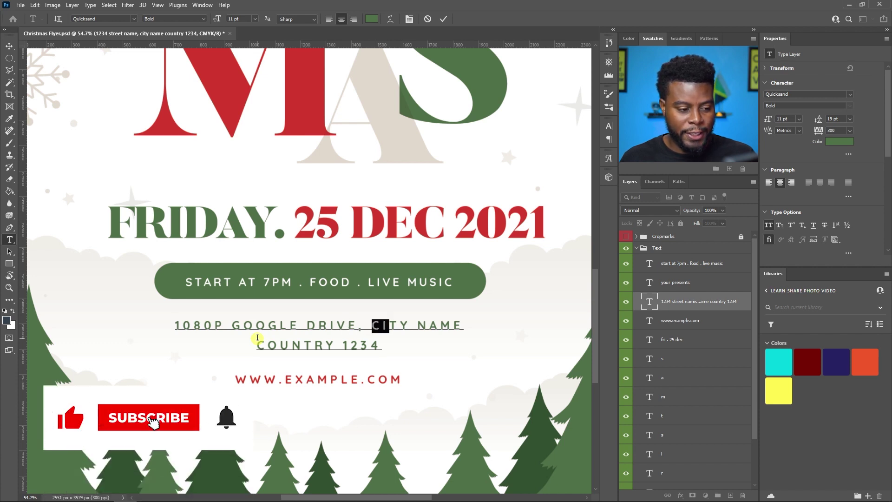
key("shift+Right")
key("shift+Right")
key("shift+Right")
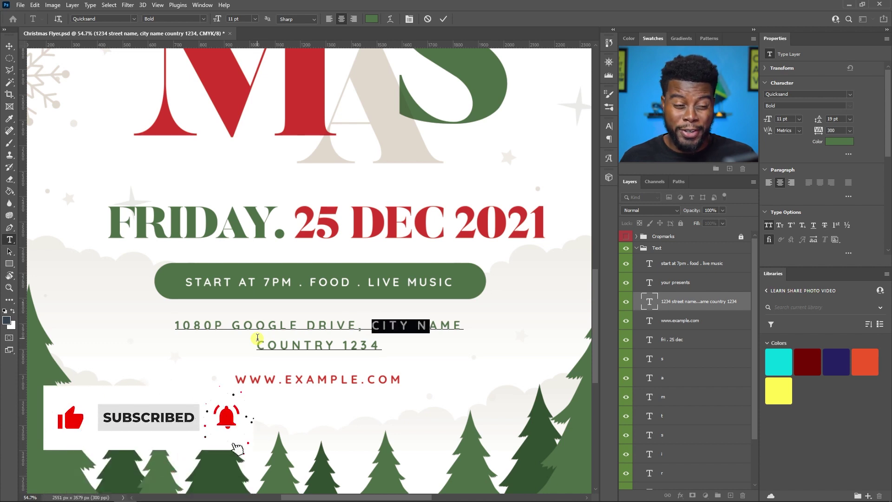
key("shift+Right")
key("shift+Right")
key("shift+Right")
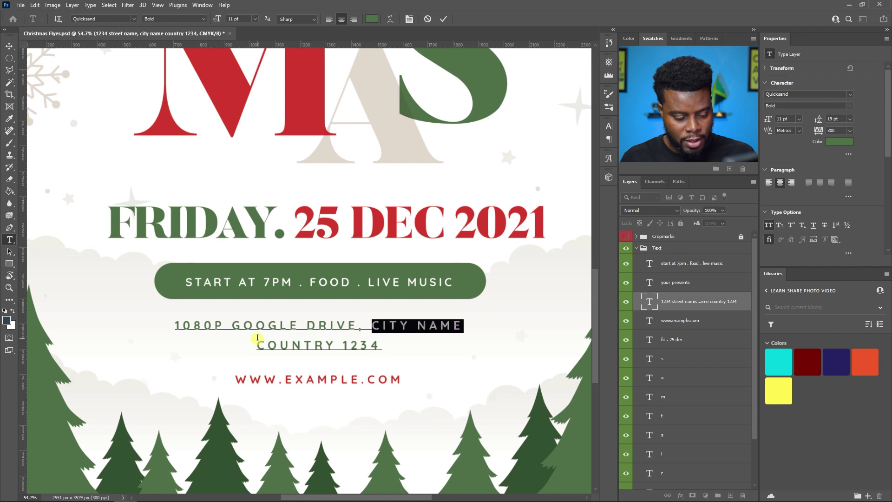
key("Left")
key("Left")
key("Left")
key("Left")
type("INTERNET WAY")
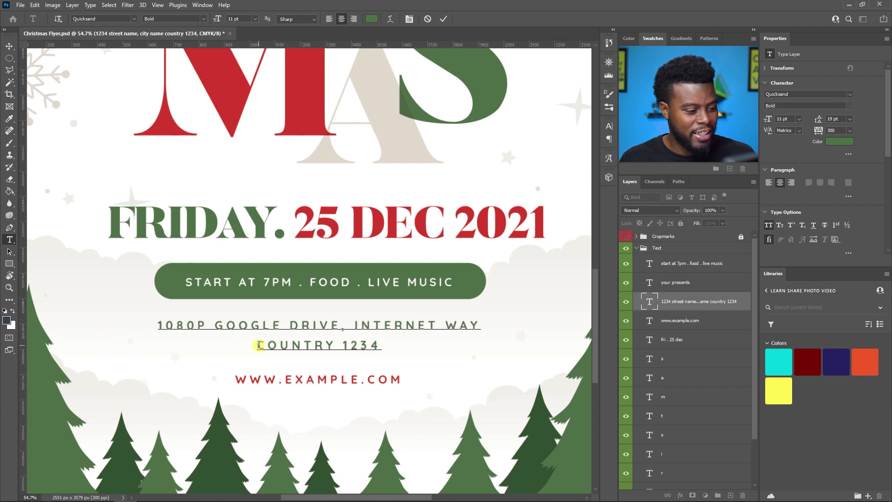
left_click_drag(259, 344, 378, 344)
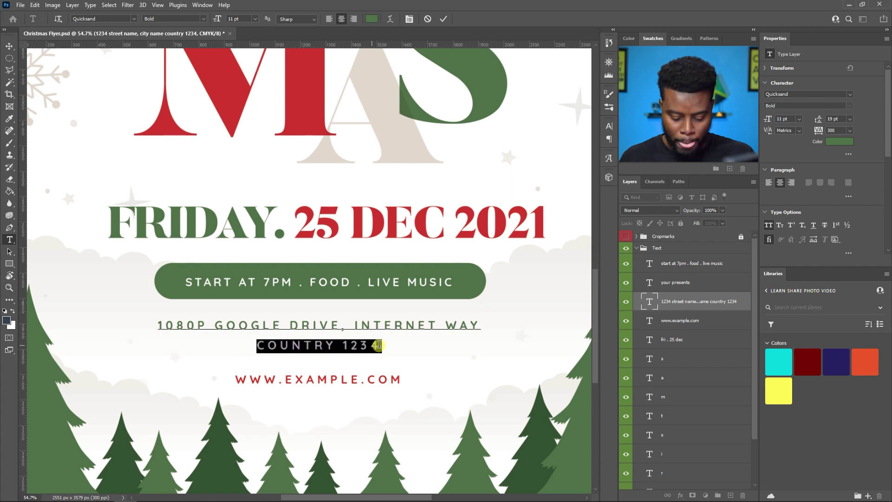
type("WORLD")
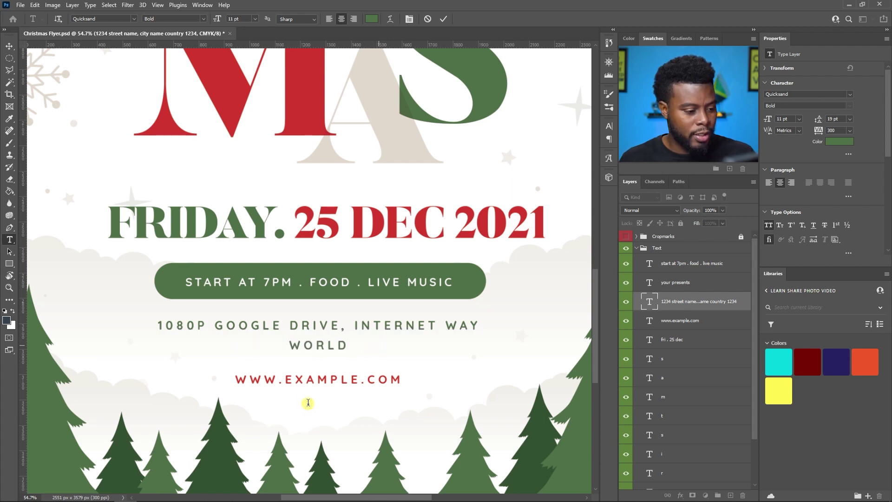
key("ctrl+Return")
key("v")
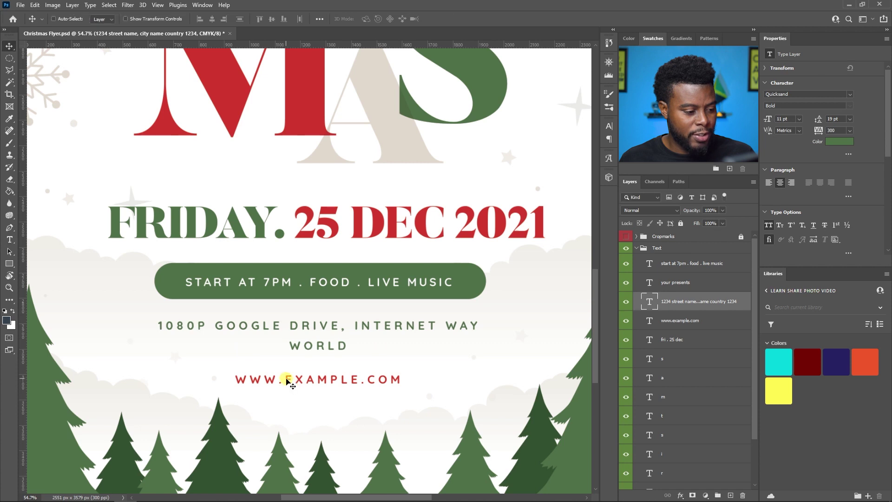
Replace EXAMPLE in the web address with LEARNSHAREPHOTOVIDEO by pasting
key("t")
left_click(287, 377)
left_click_drag(287, 377, 369, 376)
key("Right")
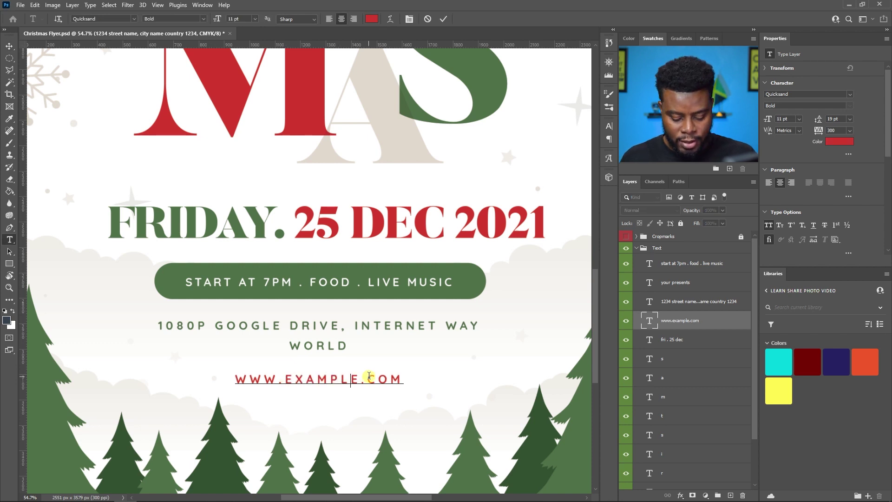
type("LEARNSHAREPHOTOVIDEO")
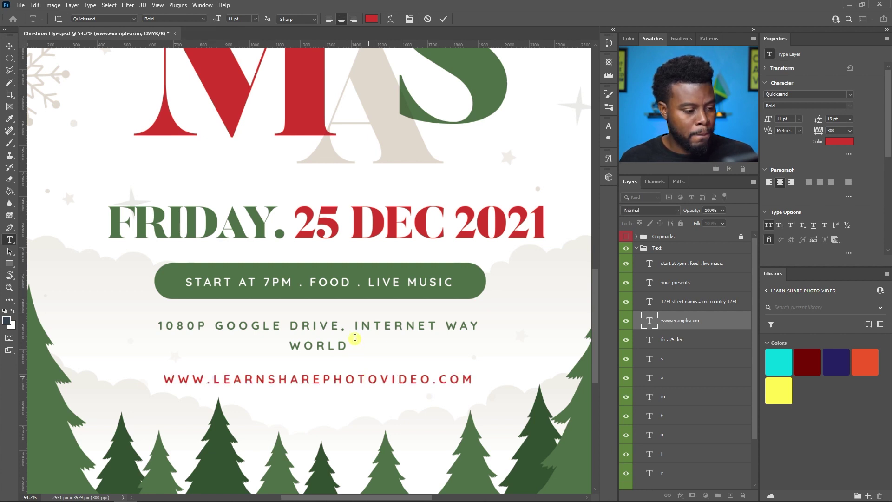
Commit the web address edit and return to the Move tool
key("ctrl+Return")
scroll(355, 337, "down", 3)
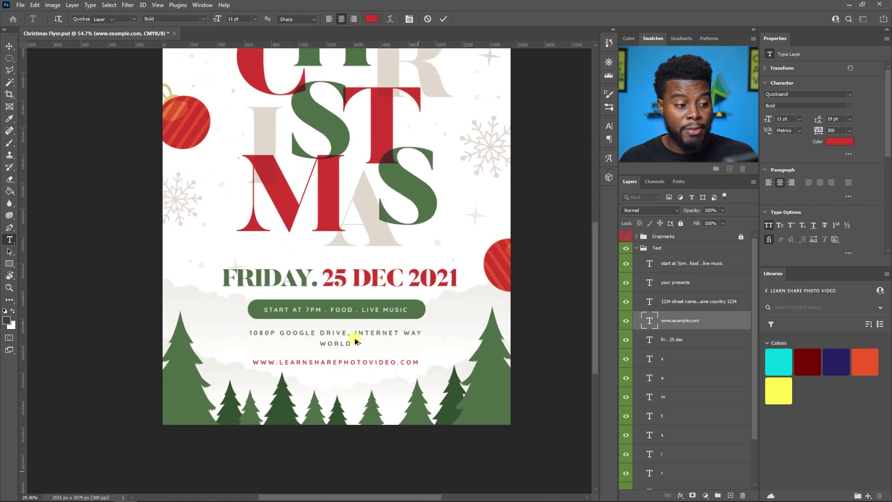
key("v")
Zoom out to review the whole updated flyer, then zoom back in
scroll(355, 341, "up", 3)
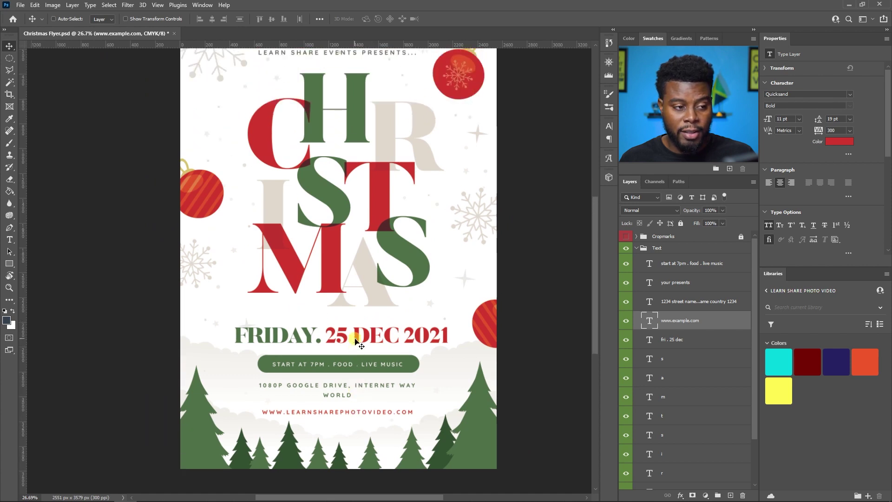
scroll(356, 339, "down", 2)
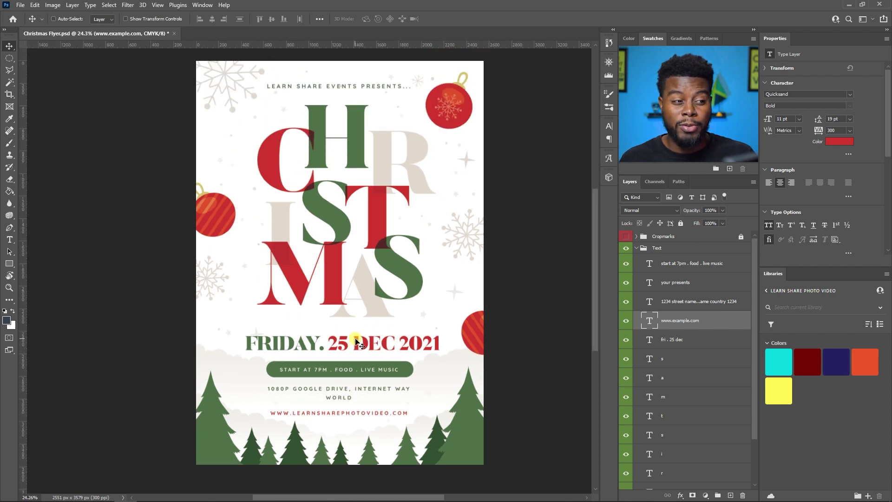
scroll(355, 342, "up", 1)
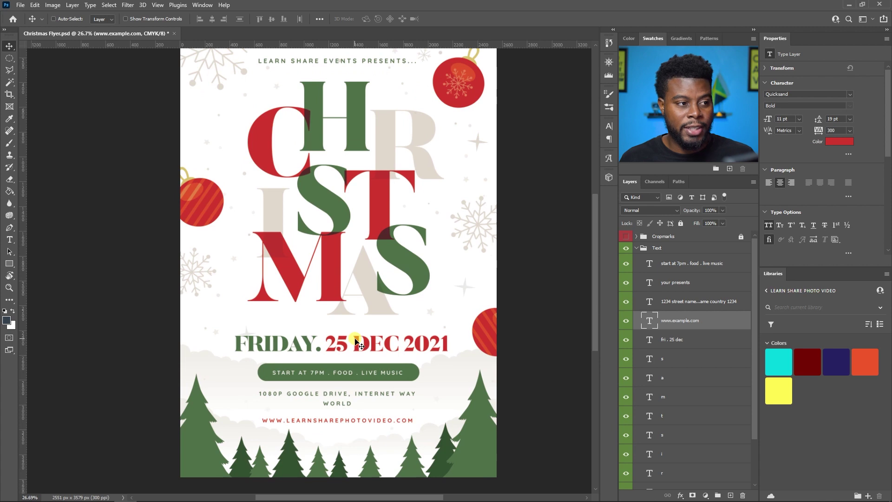
scroll(351, 325, "down", 1)
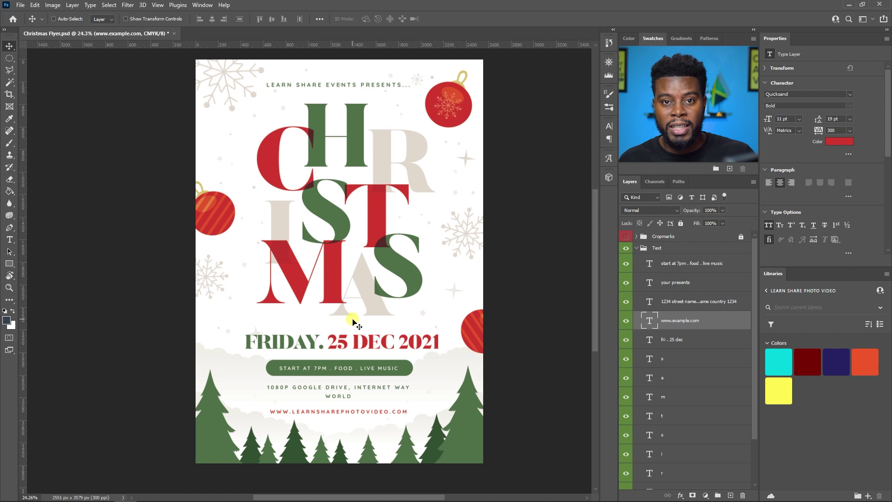
scroll(353, 321, "up", 1)
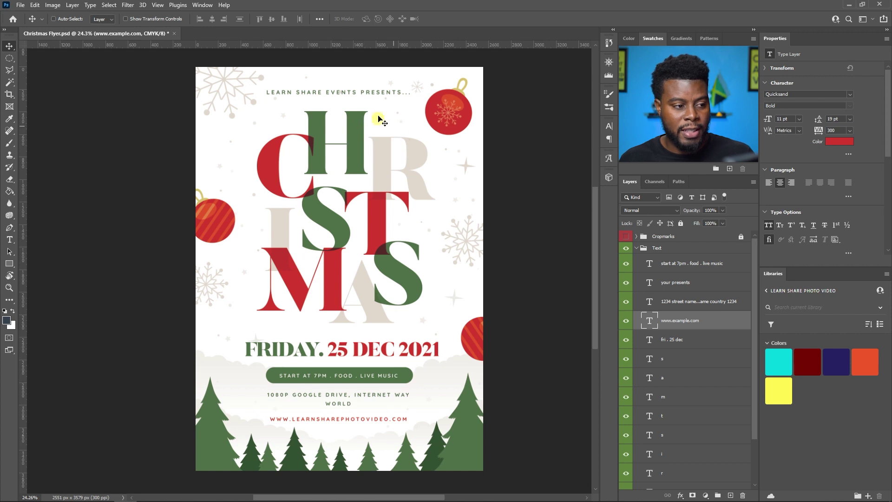
scroll(366, 125, "up", 1)
scroll(365, 124, "up", 1)
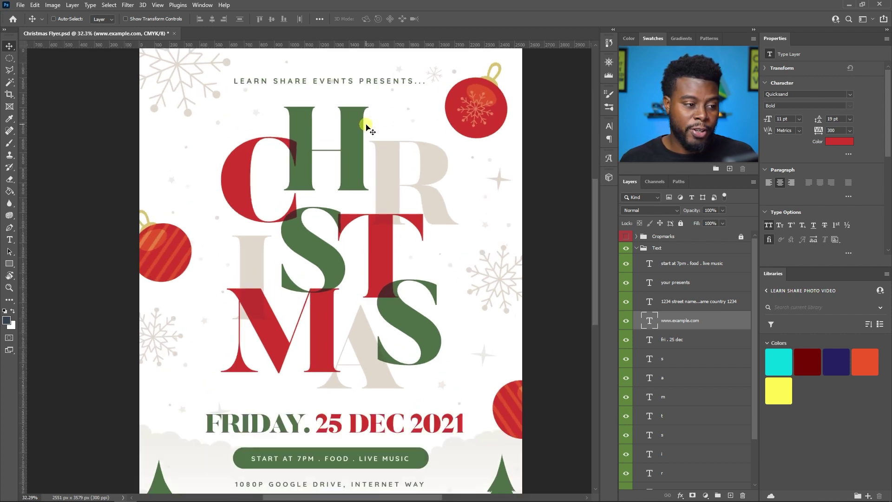
scroll(366, 124, "down", 2)
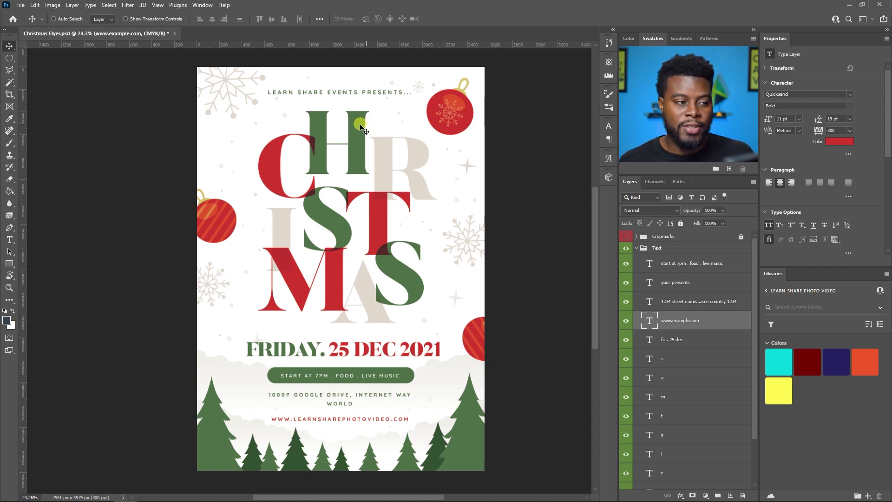
scroll(488, 207, "right", 2)
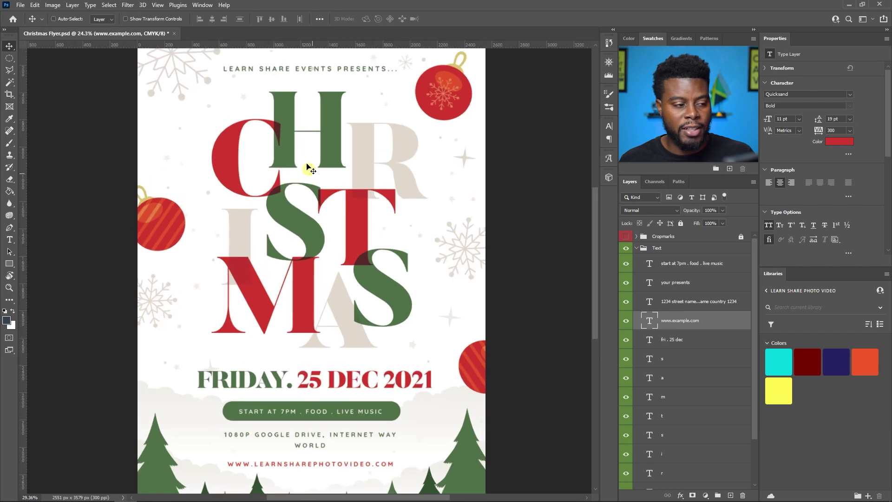
scroll(243, 208, "up", 1)
scroll(574, 284, "down", 2)
scroll(309, 338, "up", 3)
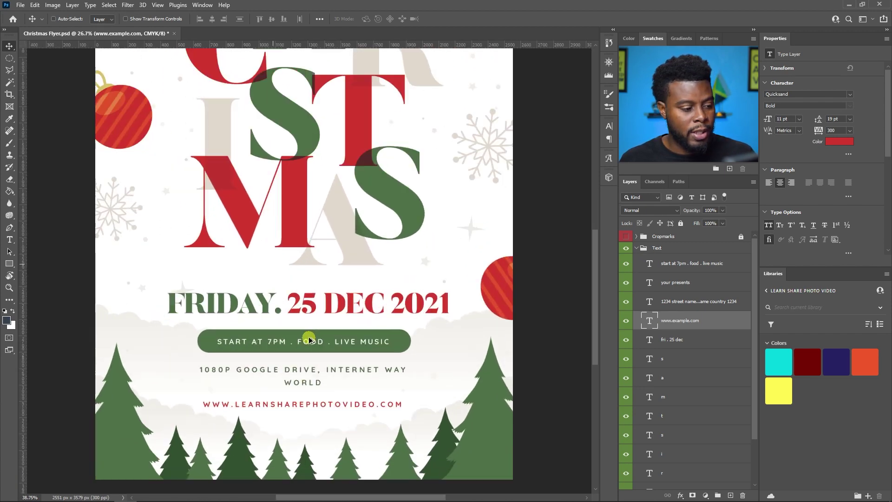
Collapse the Text group, expand Graphic, and select the Rounded Shape layer after toggling its visibility to confirm it
left_click(644, 247)
left_click(636, 248)
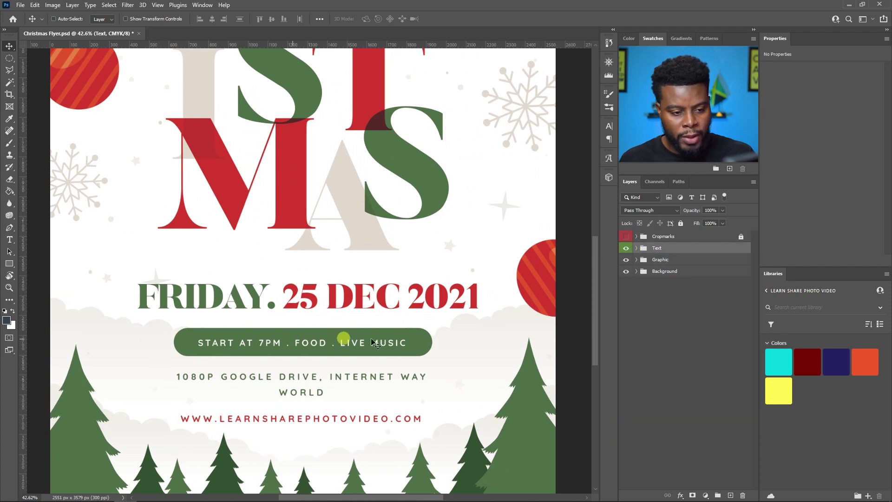
left_click(636, 260)
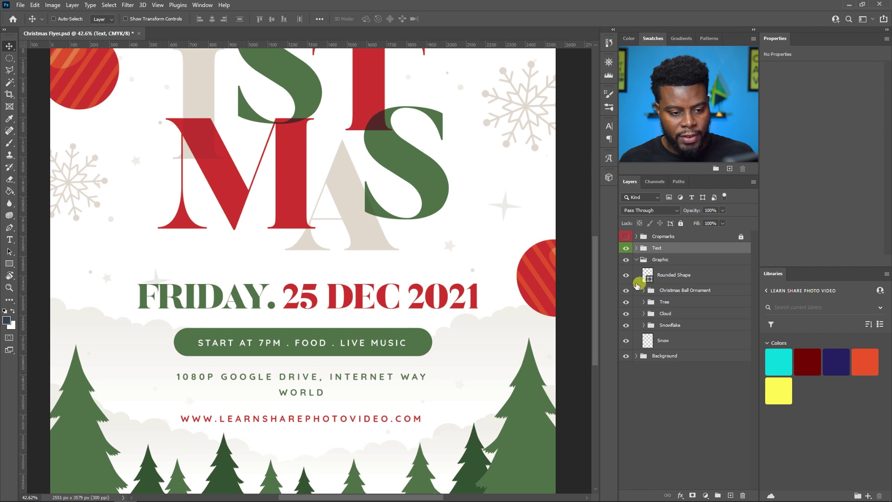
left_click(627, 277)
left_click(626, 277)
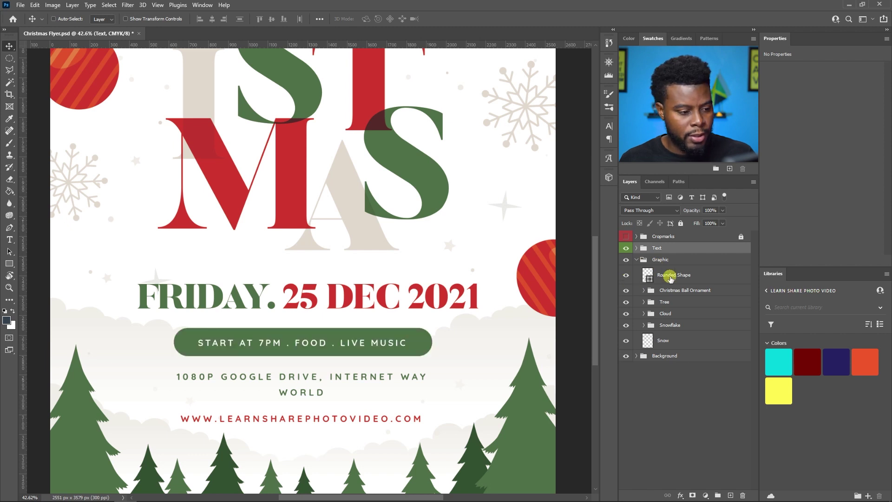
left_click(627, 278)
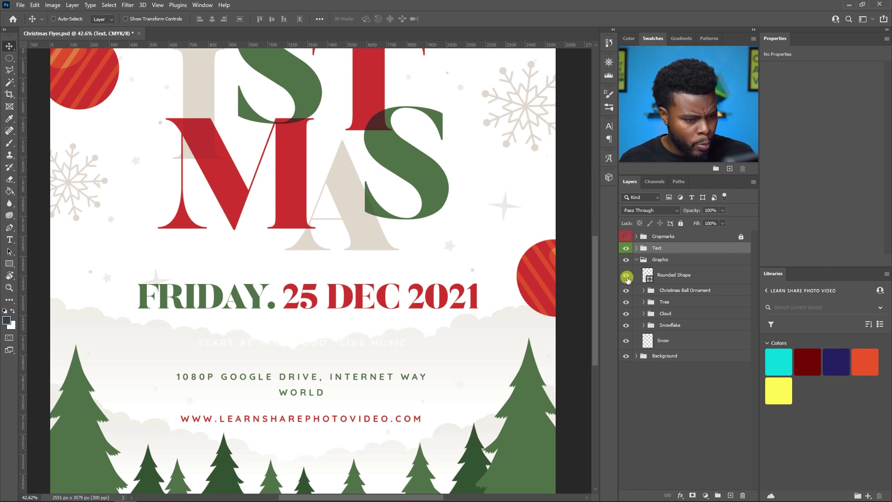
left_click(626, 277)
left_click(711, 277)
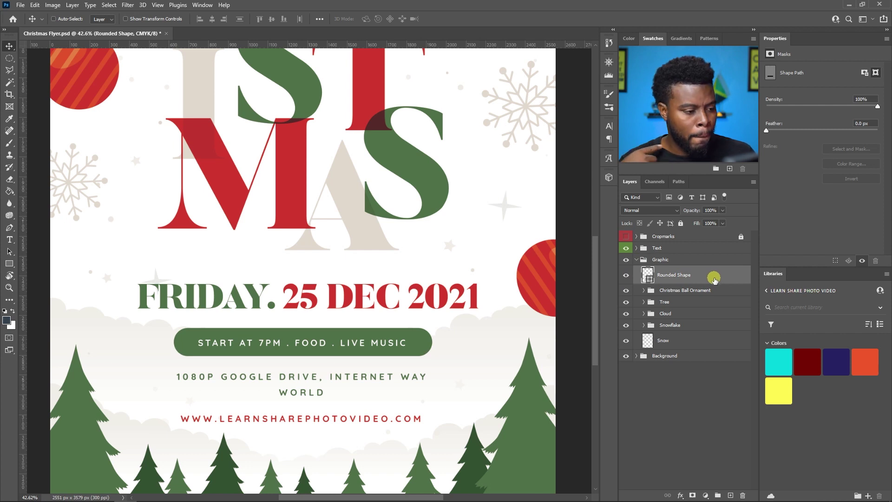
Give Rounded Shape a Color Overlay in red d3382e sampled from the CHRISTMAS M
double_click(713, 277)
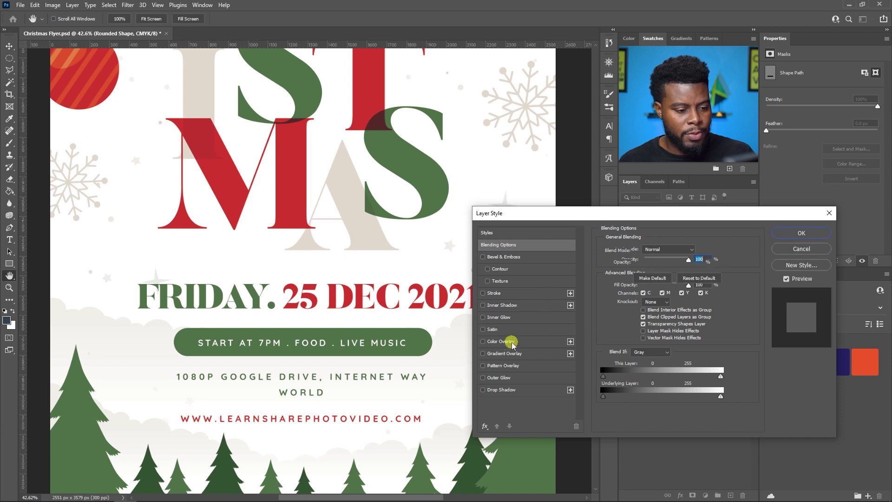
left_click(509, 342)
left_click(704, 251)
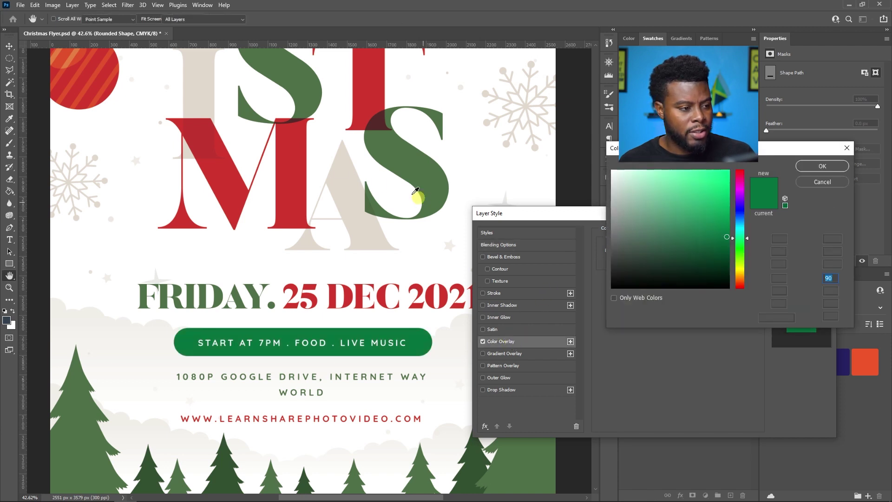
left_click(293, 162)
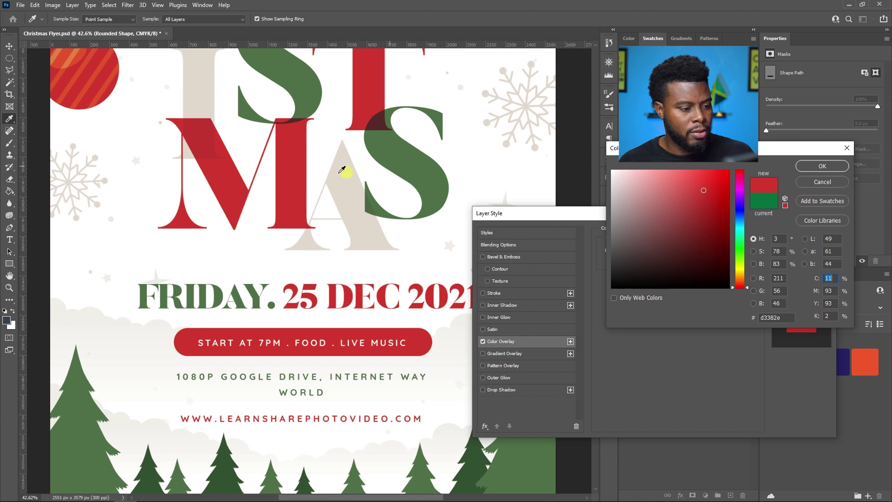
left_click(816, 171)
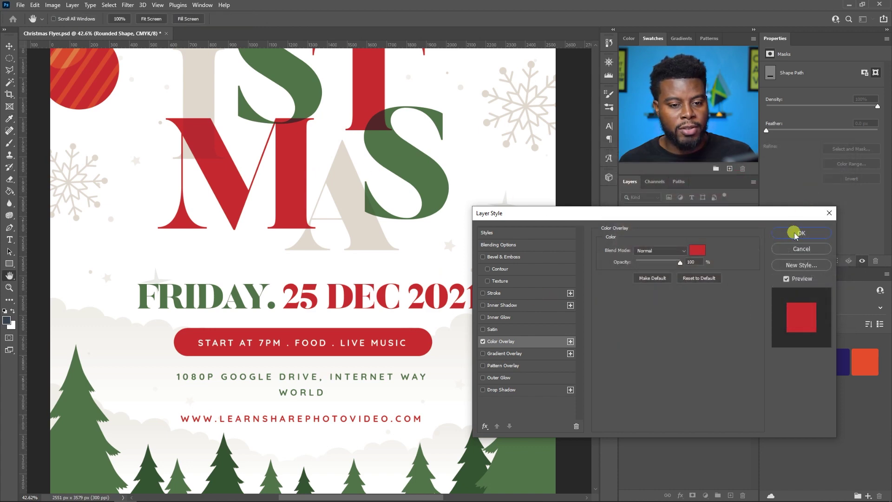
left_click(795, 234)
Zoom in and out to review the whole flyer with its red START AT 7PM pill, then open the File menu
scroll(318, 229, "down", 5)
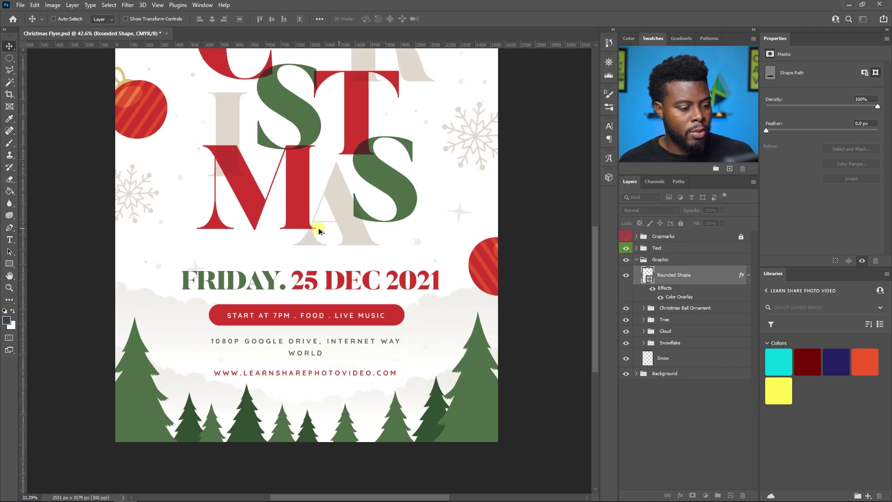
scroll(303, 208, "up", 3)
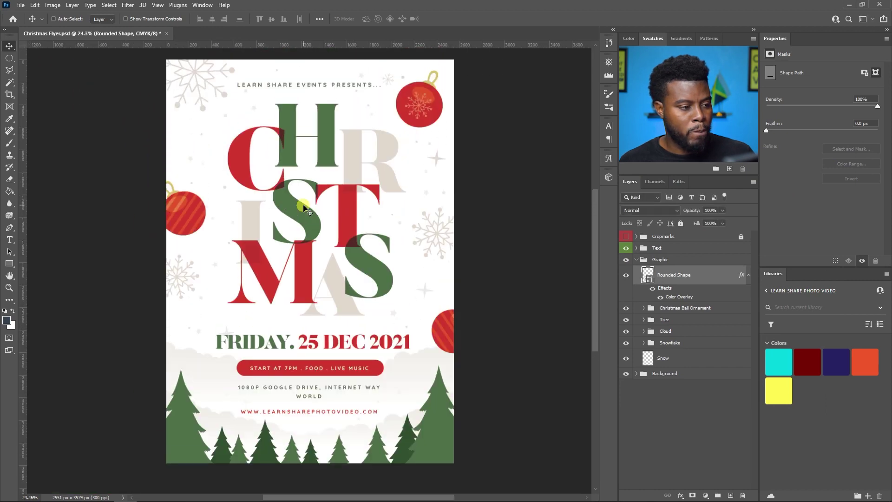
scroll(352, 447, "up", 5)
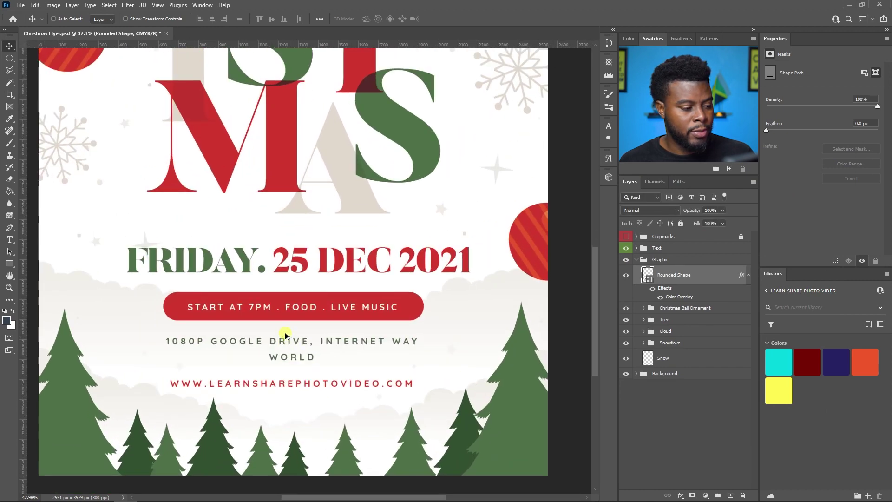
scroll(288, 322, "down", 4)
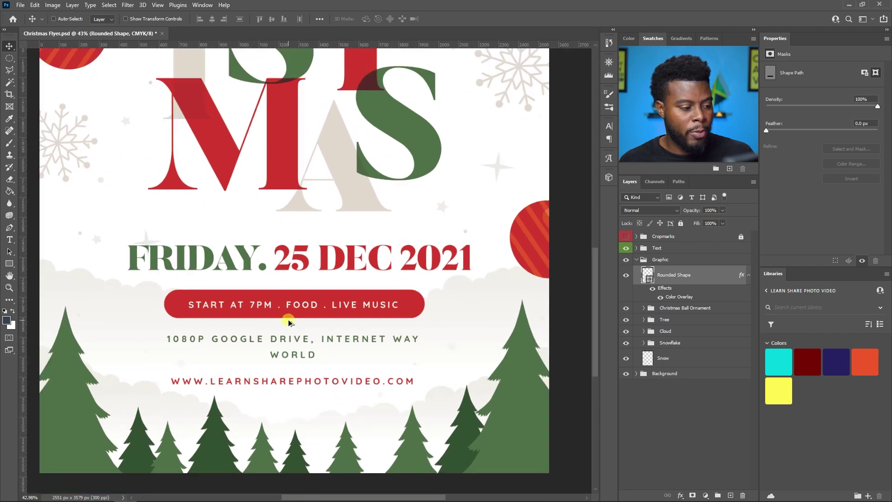
scroll(249, 299, "down", 3)
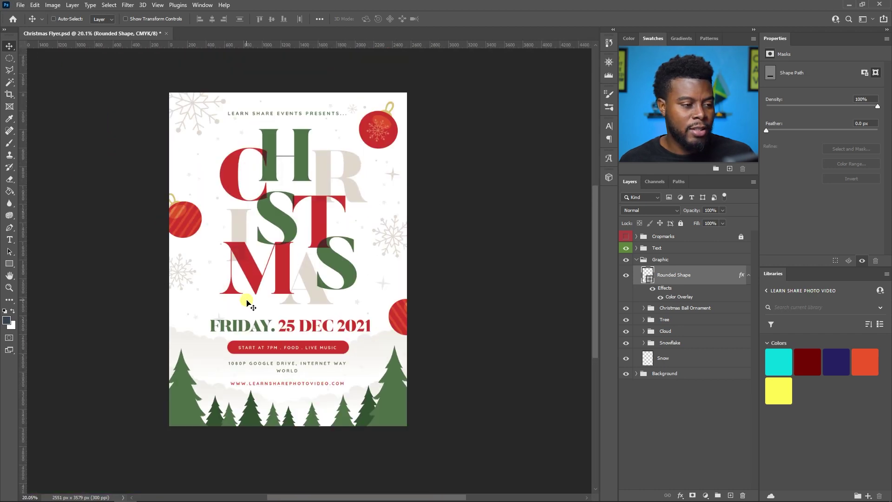
scroll(249, 301, "up", 1)
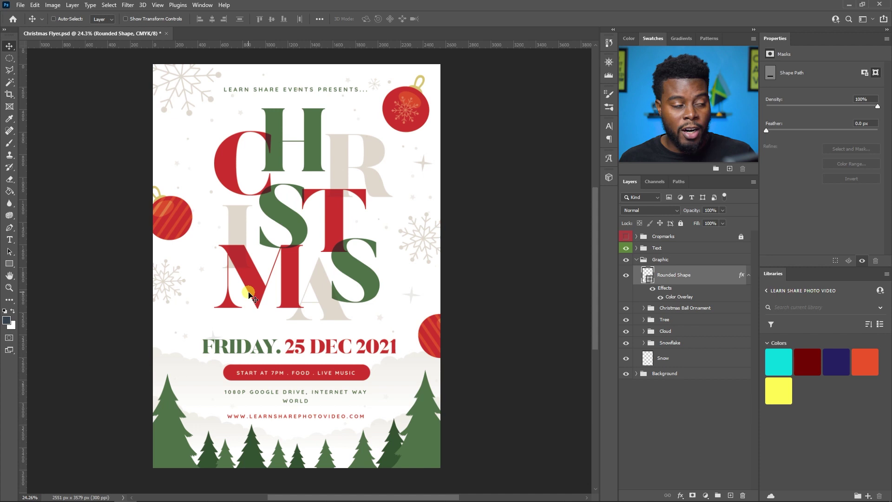
left_click(22, 5)
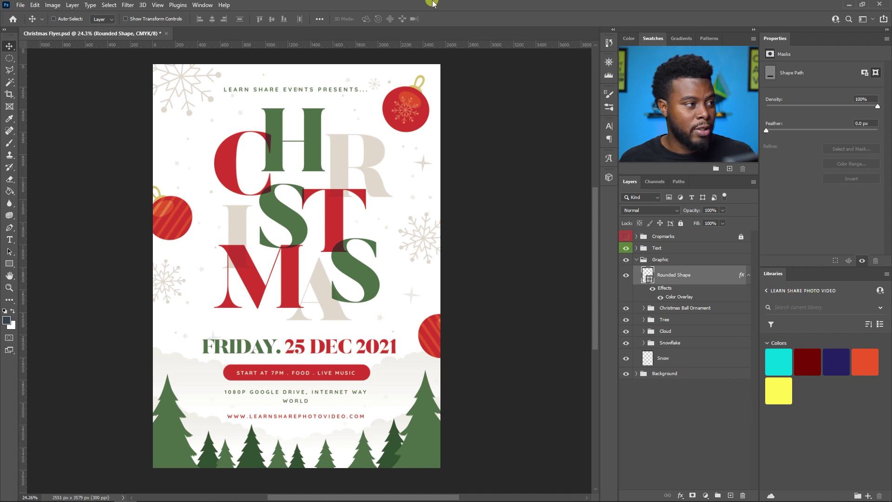
left_click(20, 5)
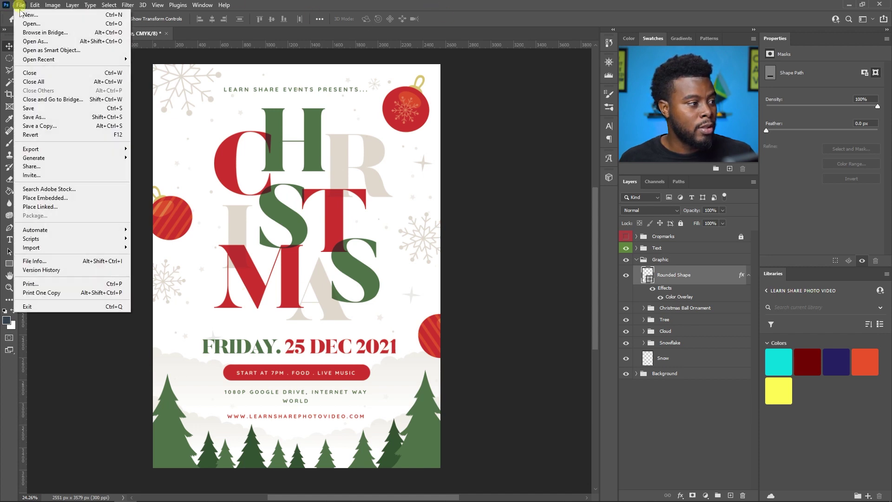
Save the flyer as a new PSD named LSPV 070 Christmas Flyer Template in the Christmas Flyer folder
left_click(64, 115)
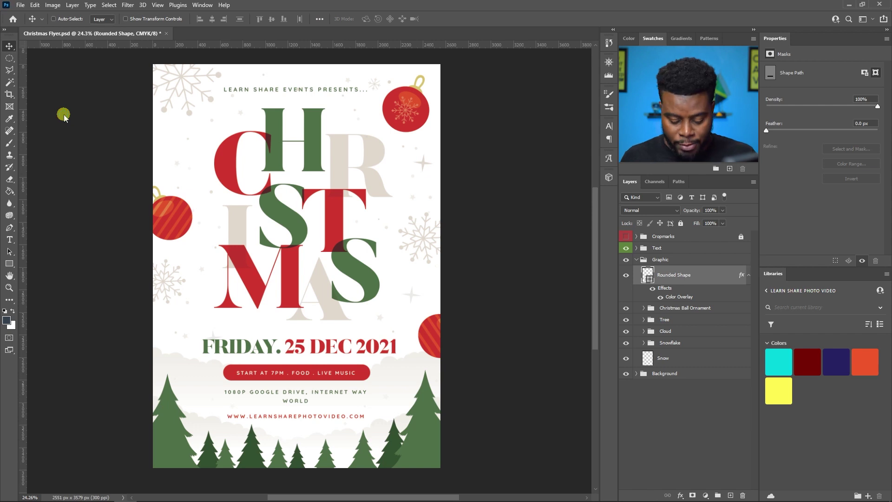
type("L")
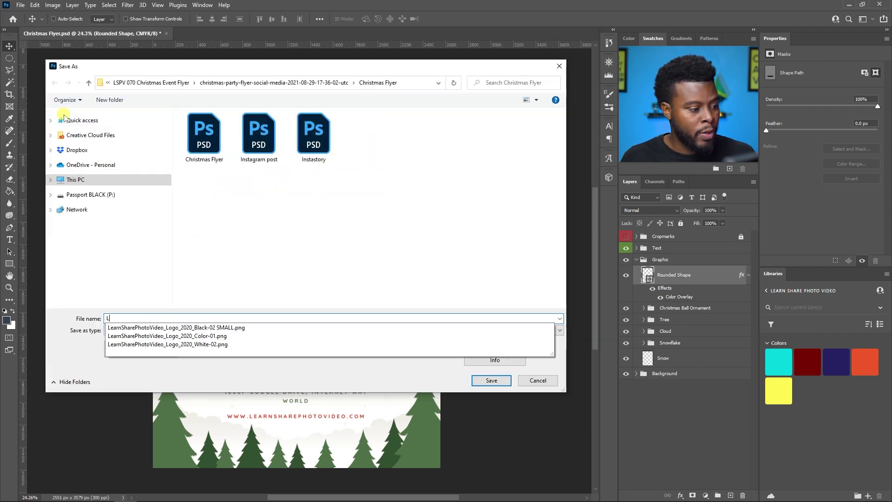
type("SPV 070 Christmas Flyer TEmp")
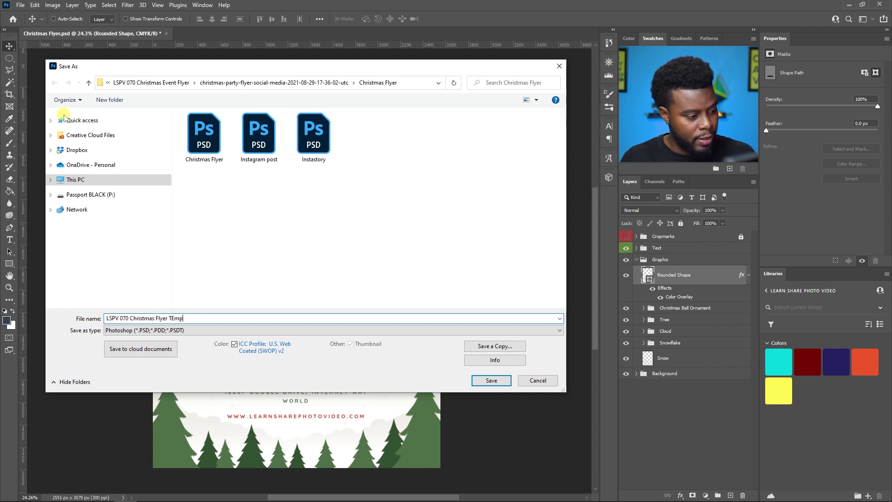
type("alt")
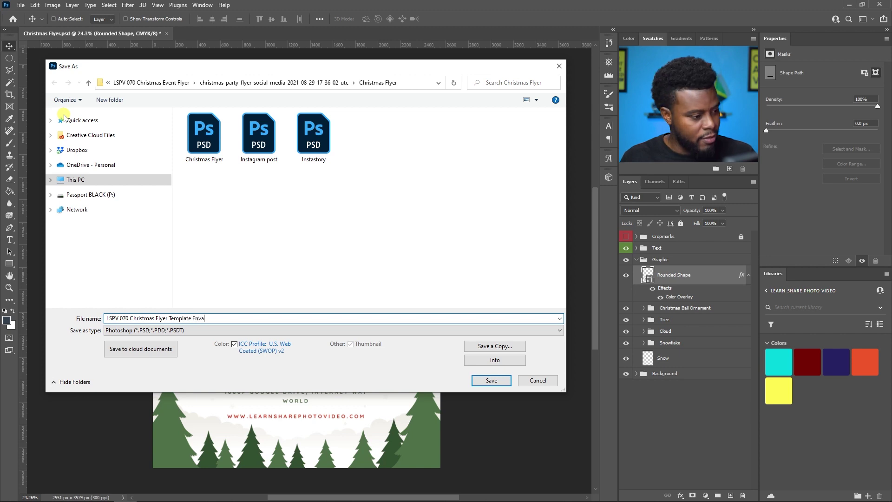
key("Return")
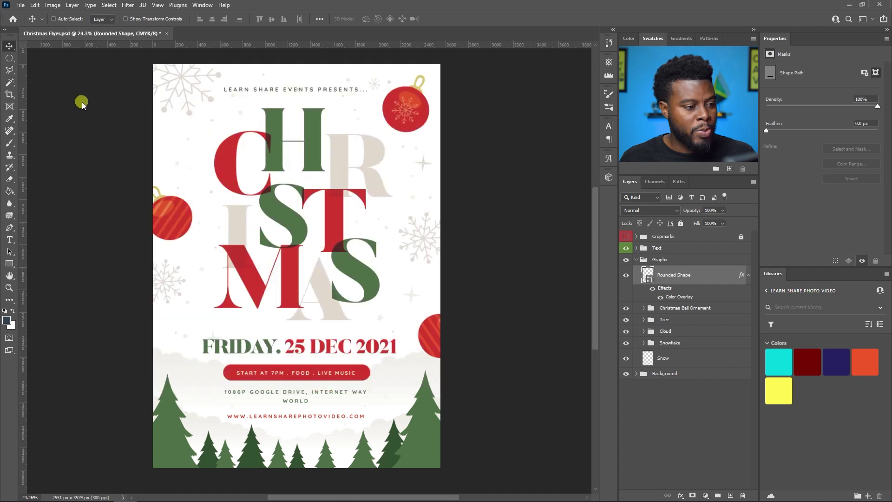
Accept the Photoshop Format Options to finish the PSD save, dismissing the early Save a Copy error
left_click(544, 138)
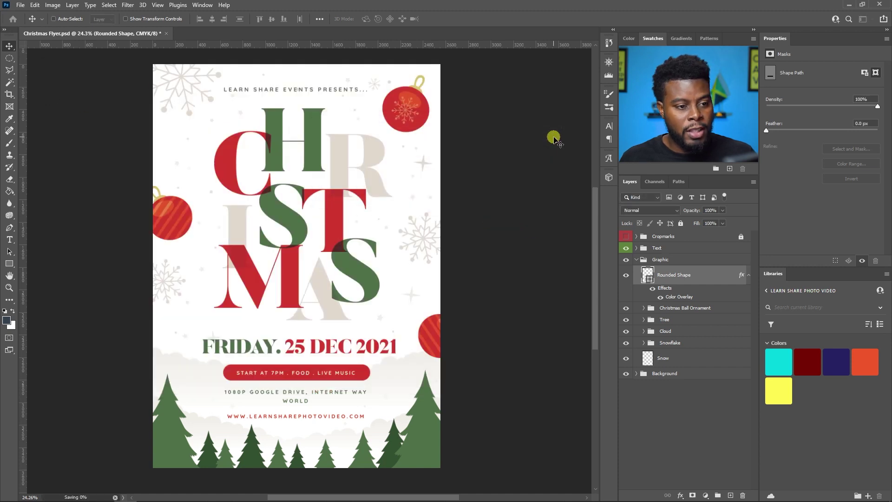
left_click(20, 5)
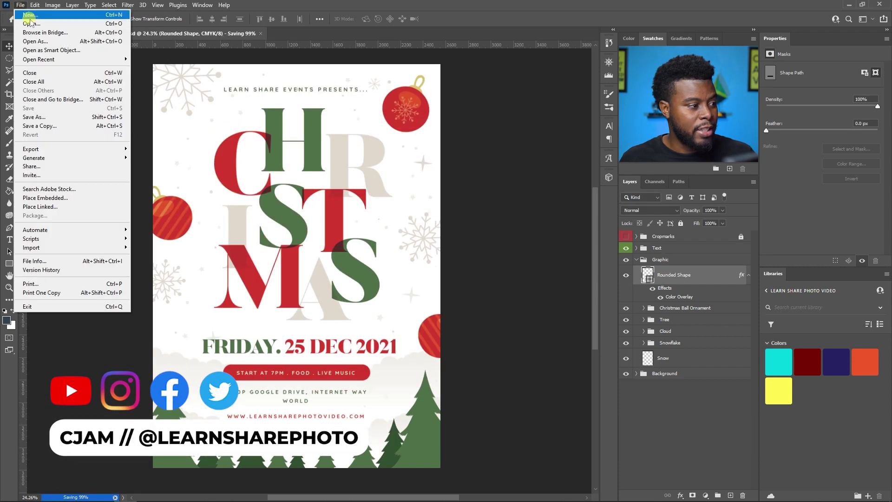
left_click(65, 125)
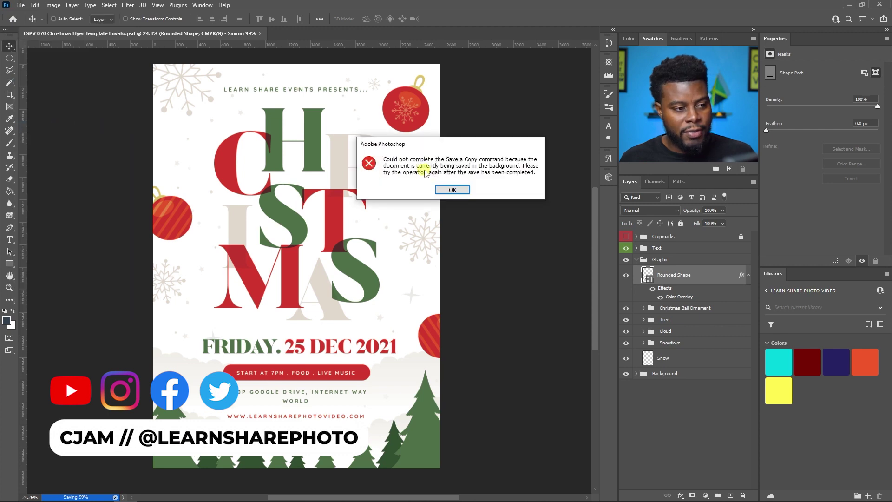
left_click(451, 190)
Bring up the Save a Copy dialog with its File name field ready for editing
left_click(20, 5)
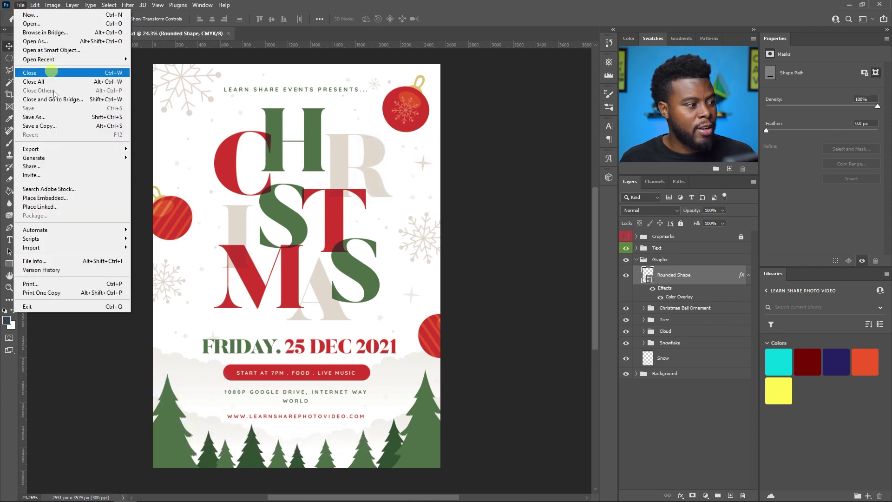
left_click(79, 127)
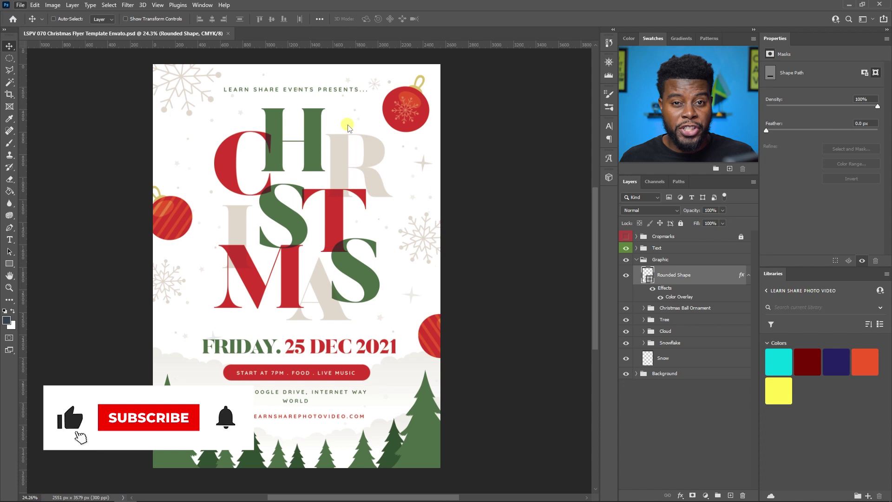
left_click(253, 316)
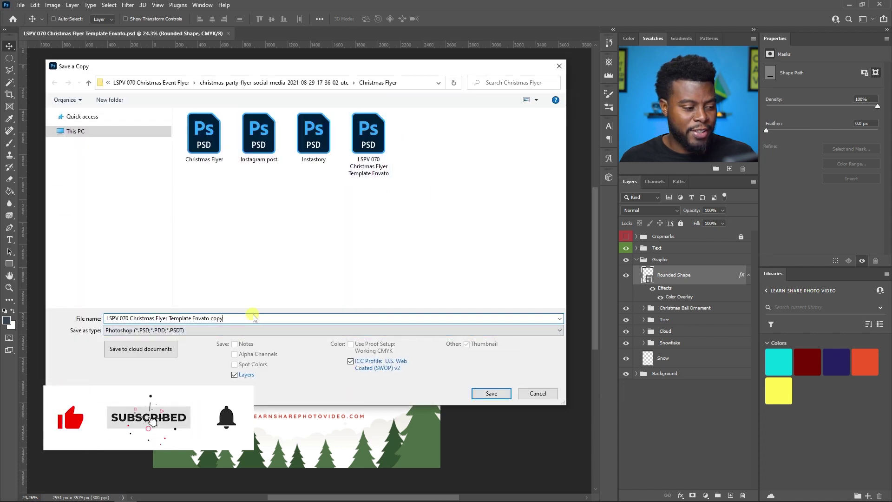
Save a JPEG copy of the flyer beside the PSD at quality 12 (Maximum)
left_click(287, 330)
left_click(288, 370)
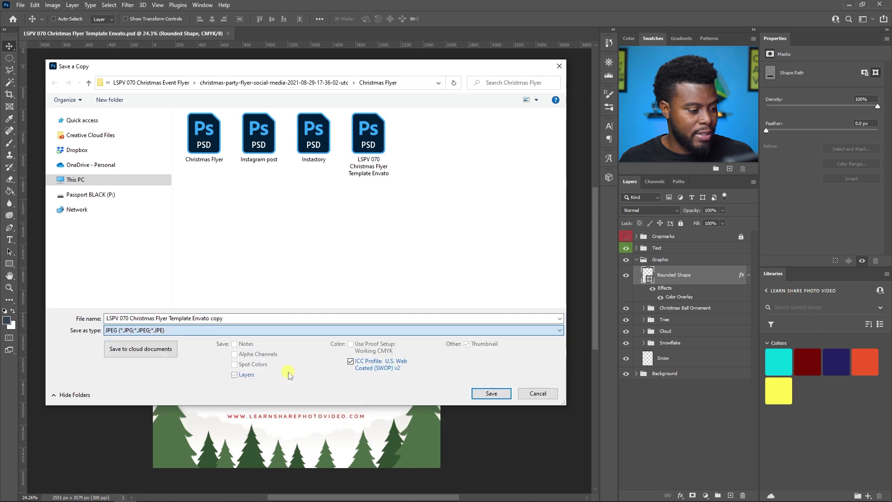
left_click(488, 399)
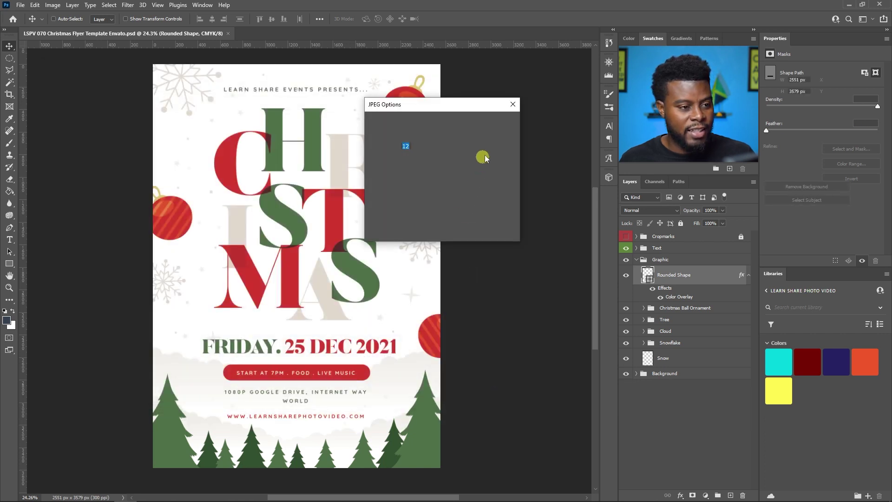
left_click(500, 124)
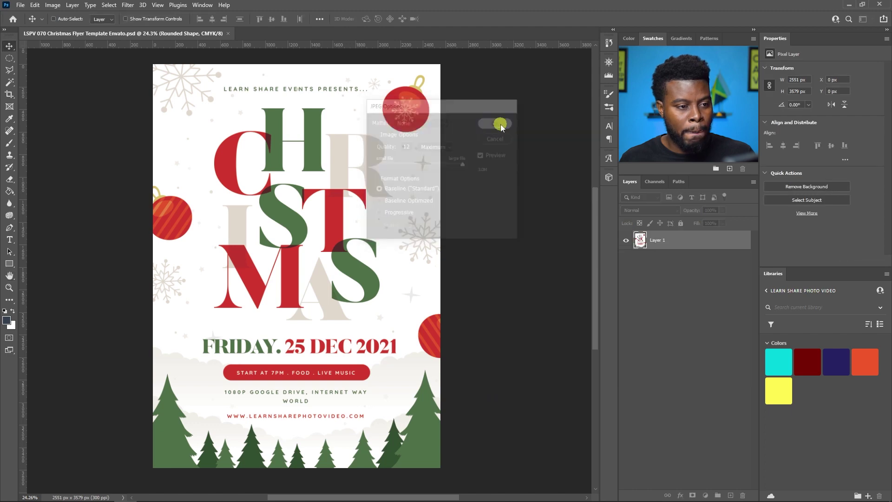